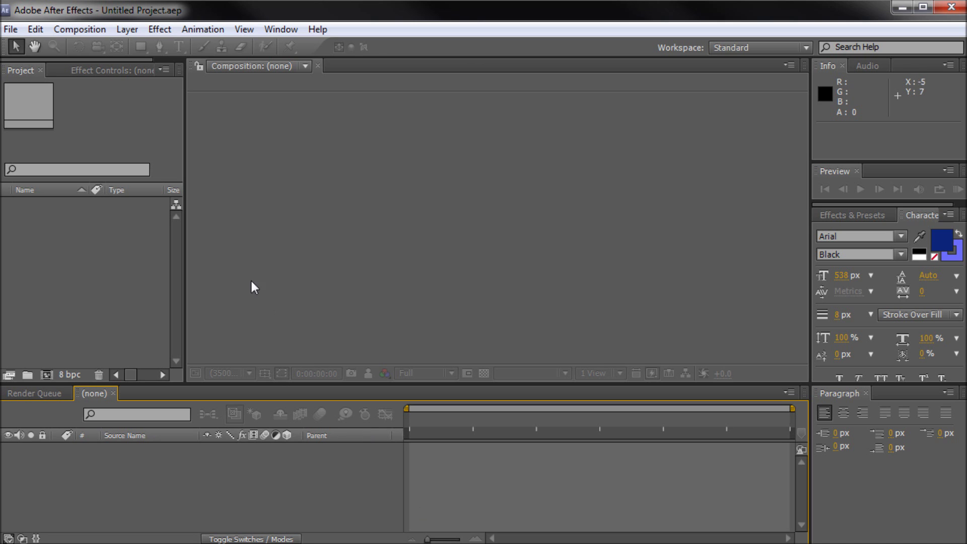
Create a new 1920 x 1080 composition at 30 frames per second with a one-minute duration.
left_click(84, 29)
left_click(96, 48)
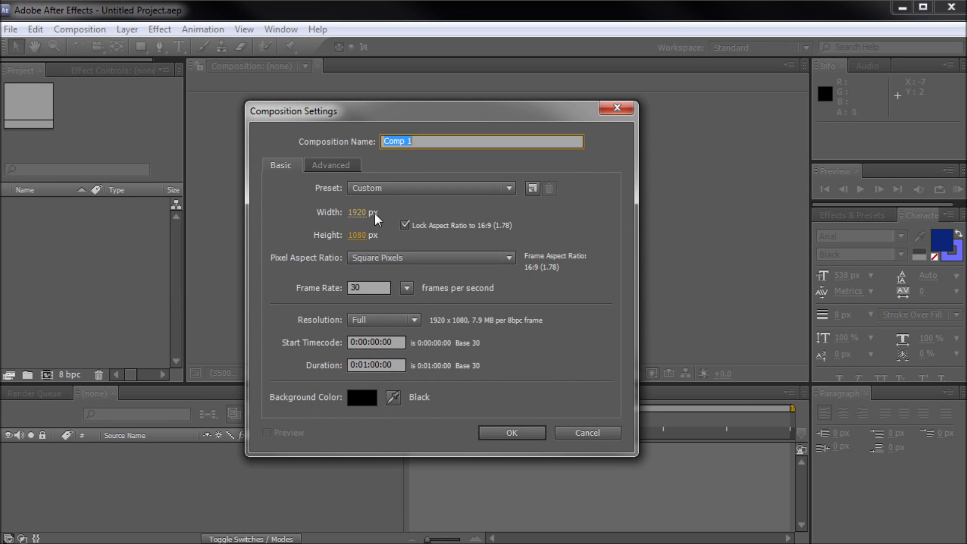
left_click(503, 430)
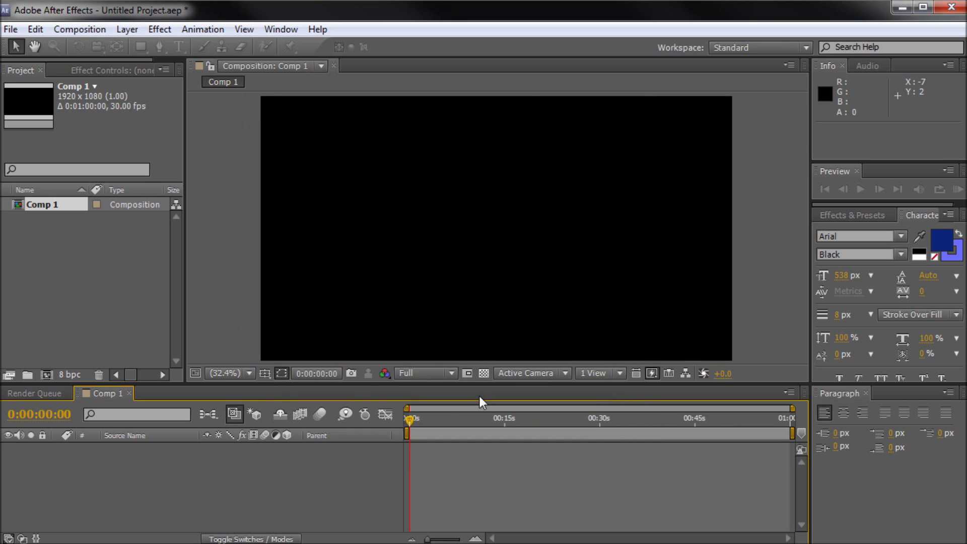
Add a comp-size royal blue solid and scale it down to a centered square, about 17% wide and 30% high.
left_click(123, 31)
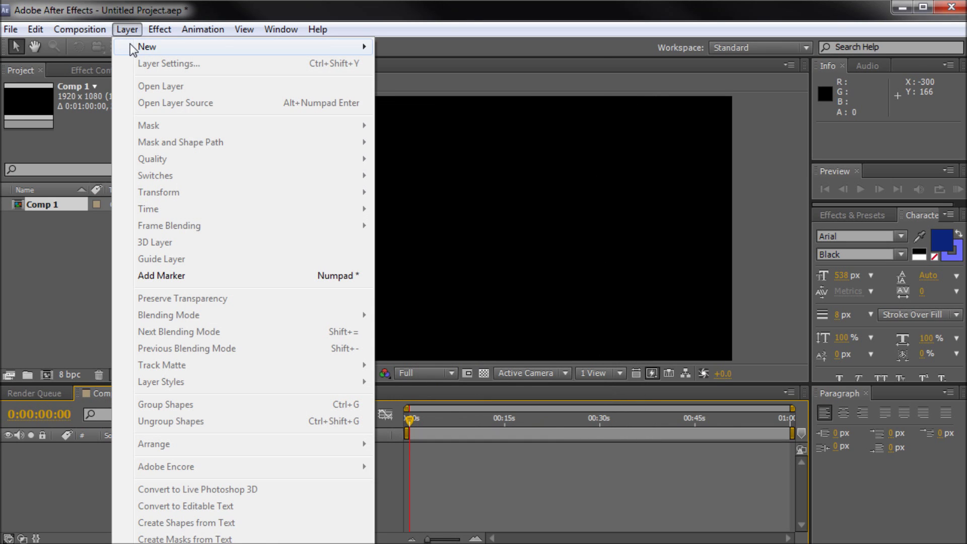
mouse_move(130, 45)
left_click(388, 60)
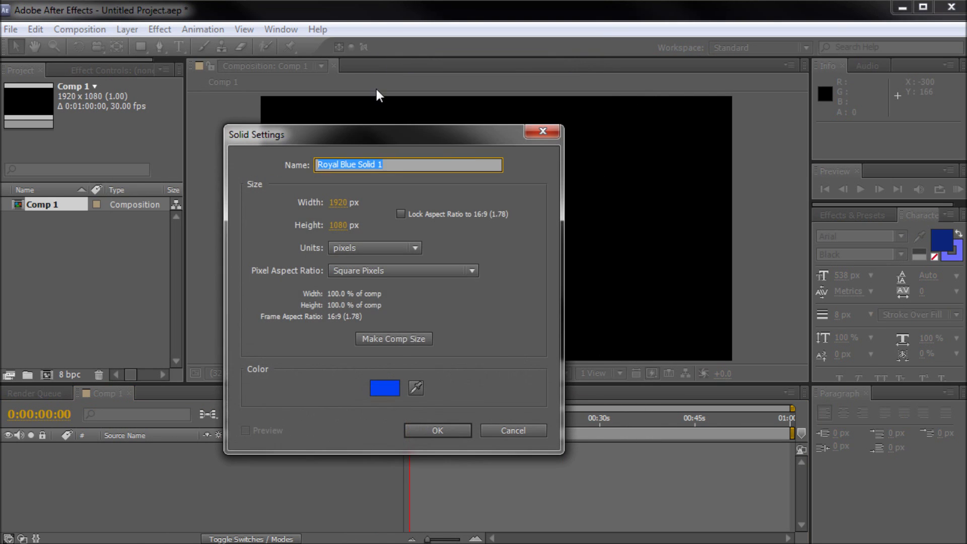
left_click(436, 431)
left_click_drag(732, 362, 537, 271)
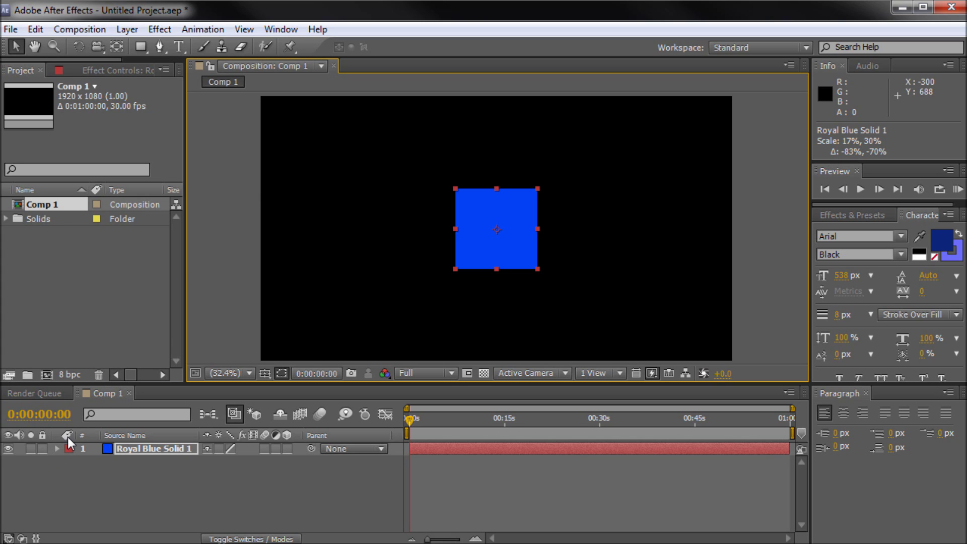
Add the expression wiggle(5,50) to the blue solid's Scale property.
left_click(124, 449)
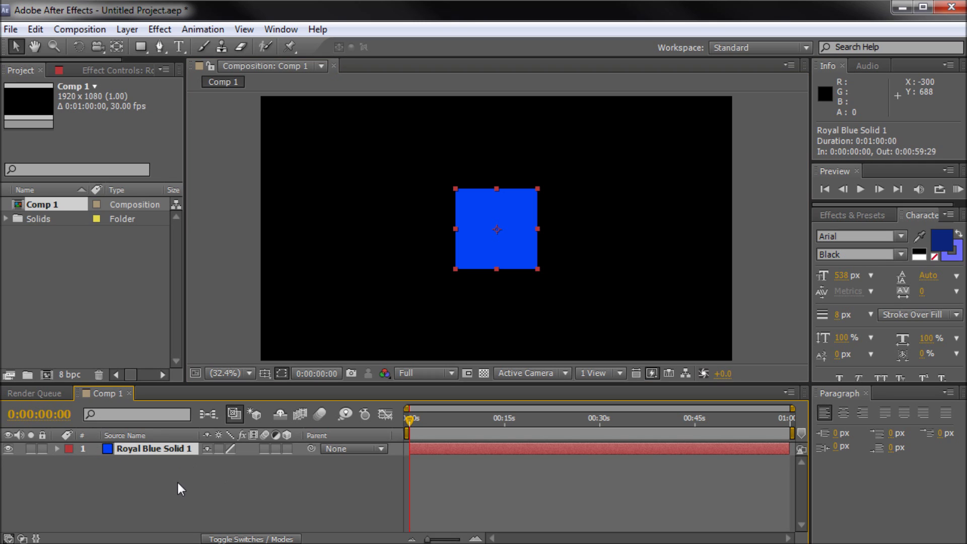
key("s")
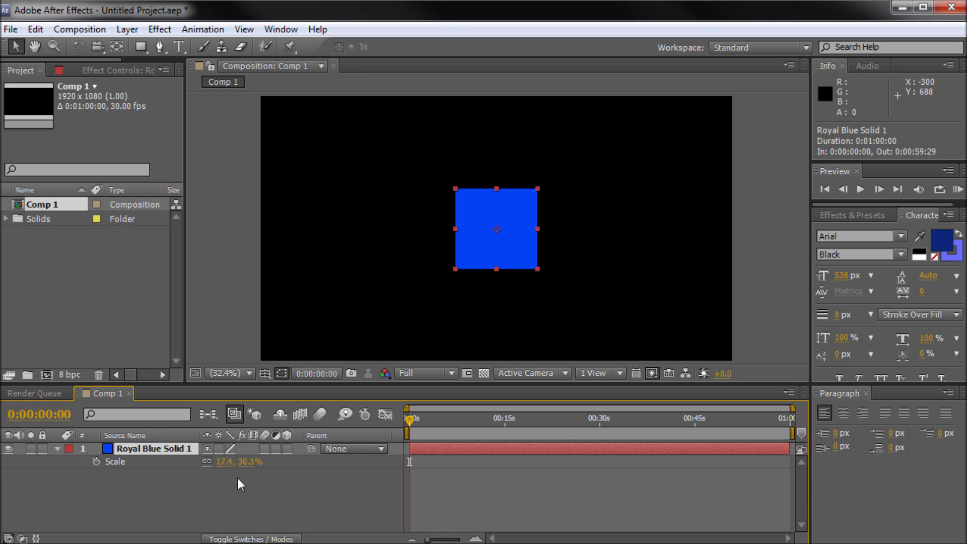
left_click(96, 461, "alt")
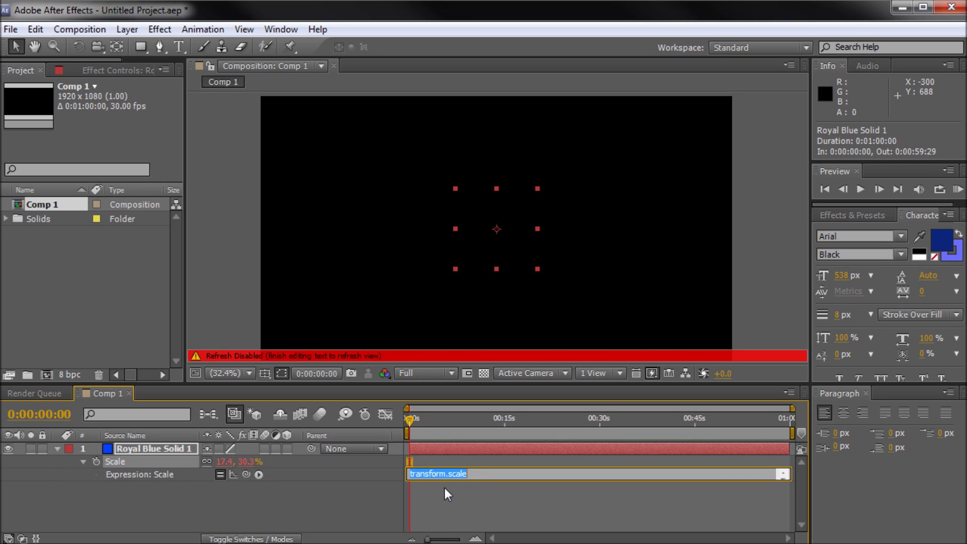
type("wiggle(5,")
type("50")
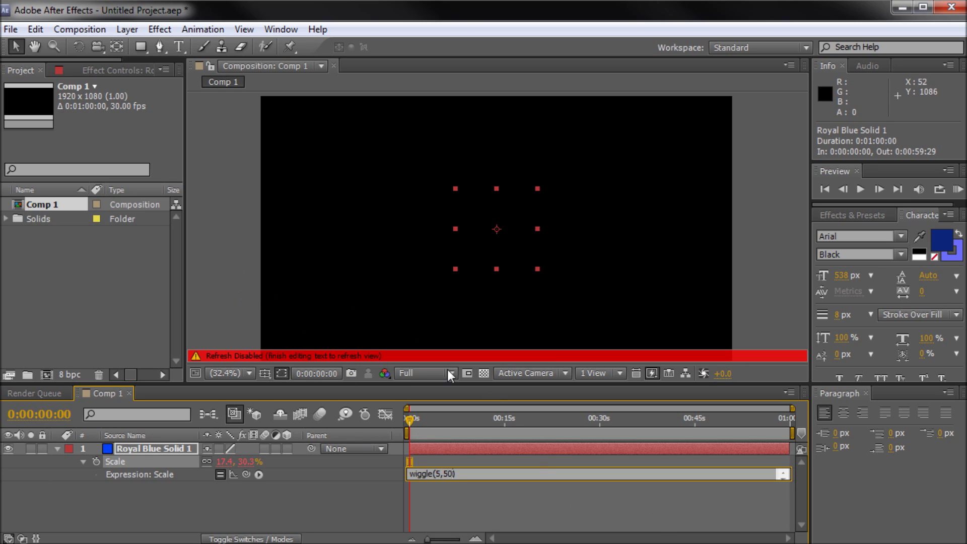
left_click(226, 166)
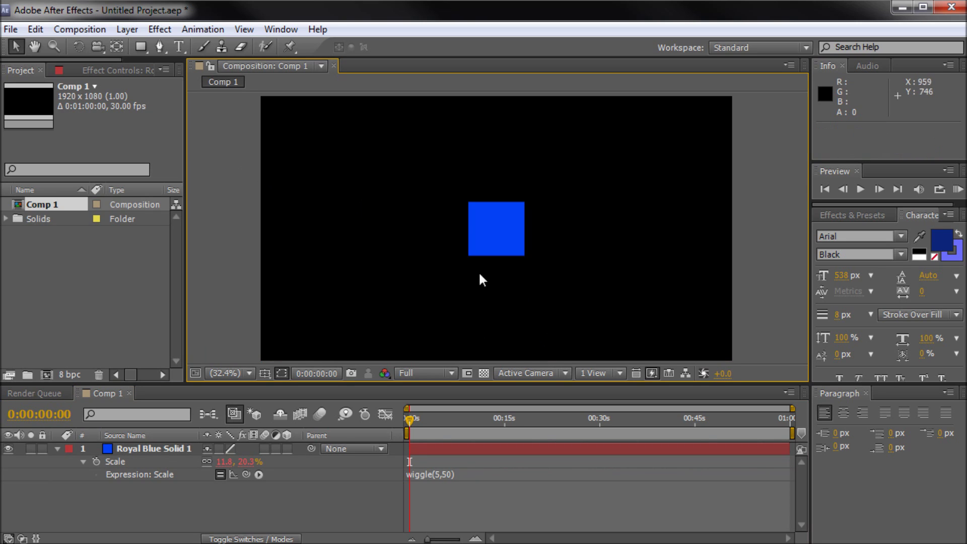
Preview the solid's scale wiggle from the start of the composition and scrub through its opening frames.
left_click(401, 414)
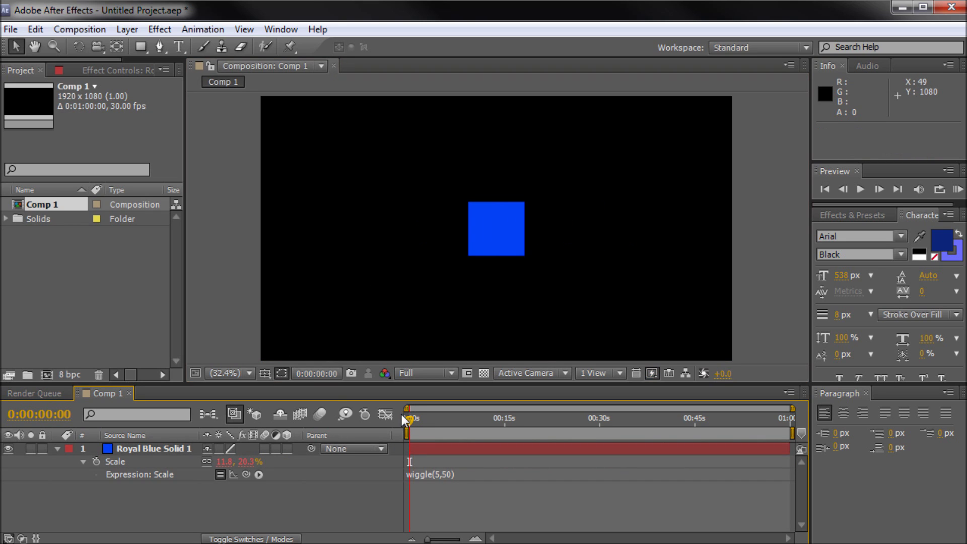
key("space")
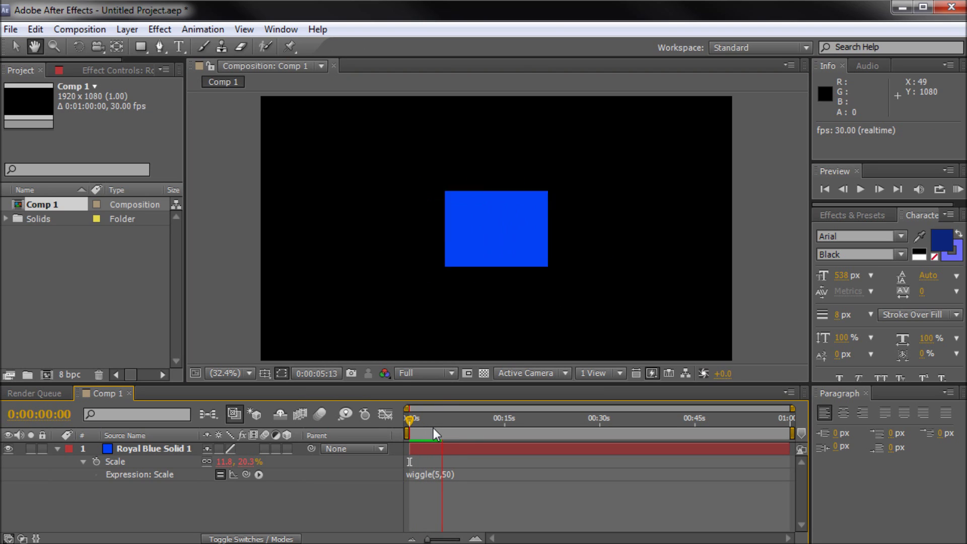
key("space")
left_click(409, 419)
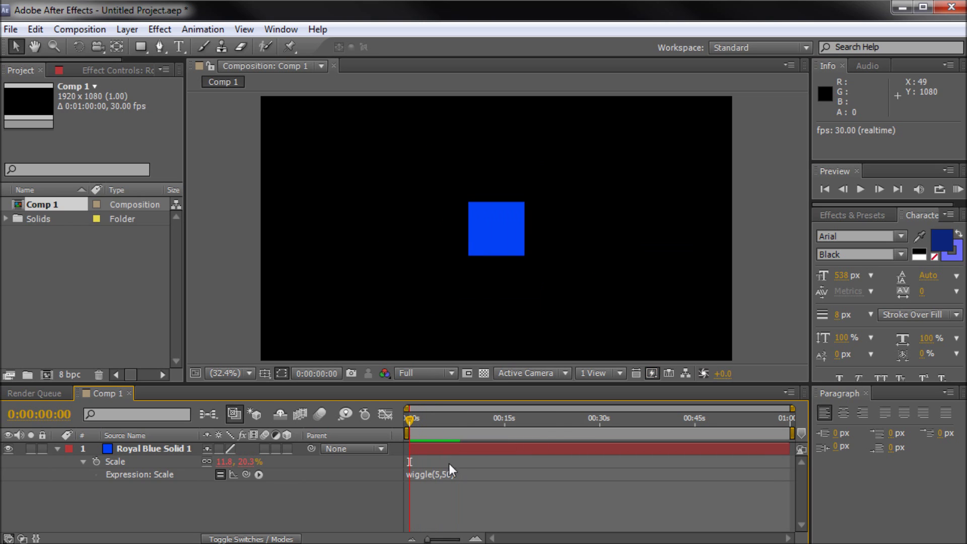
mouse_move(412, 419)
left_mouse_down()
mouse_move(431, 418)
mouse_move(410, 419)
left_mouse_up()
key("space")
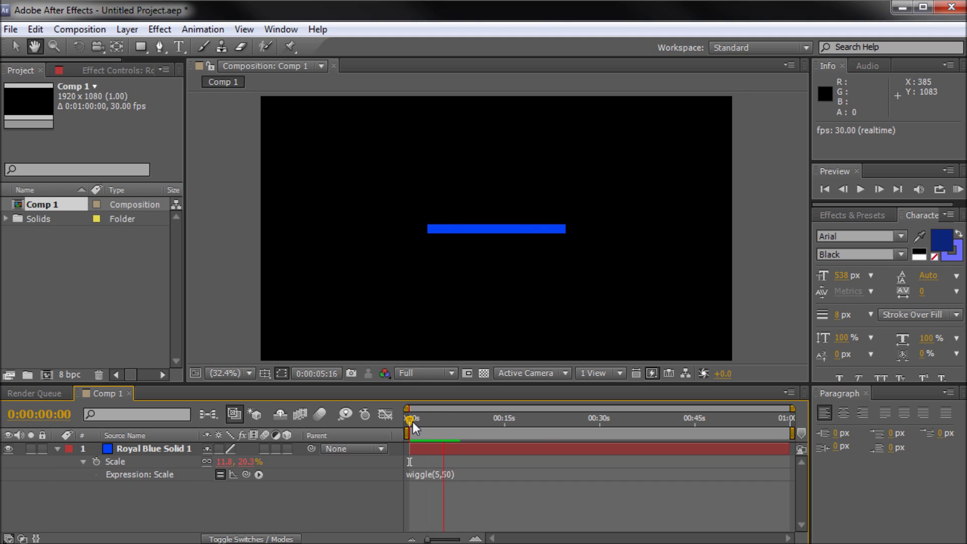
key("space")
left_click(443, 417)
left_click_drag(437, 417, 400, 422)
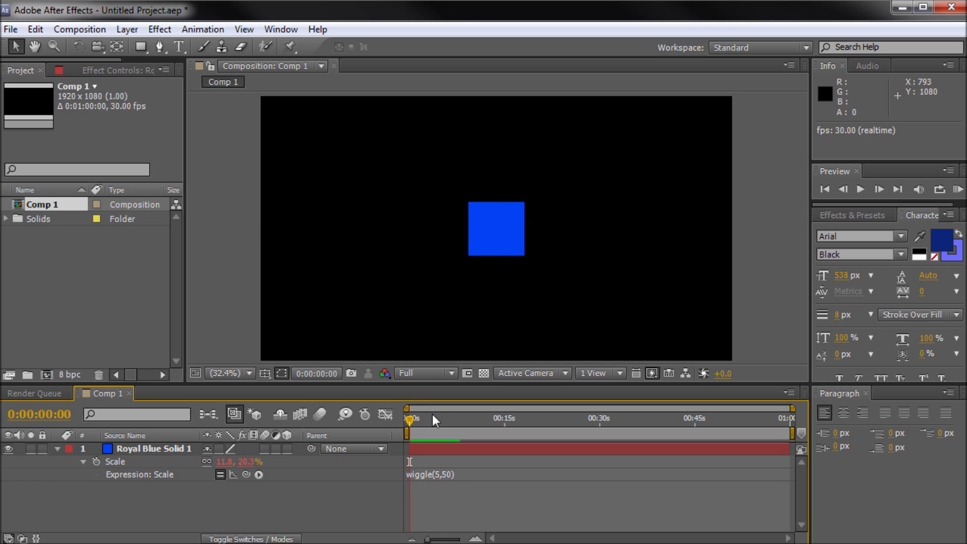
mouse_move(411, 418)
left_mouse_down()
mouse_move(418, 418)
mouse_move(402, 417)
left_mouse_up()
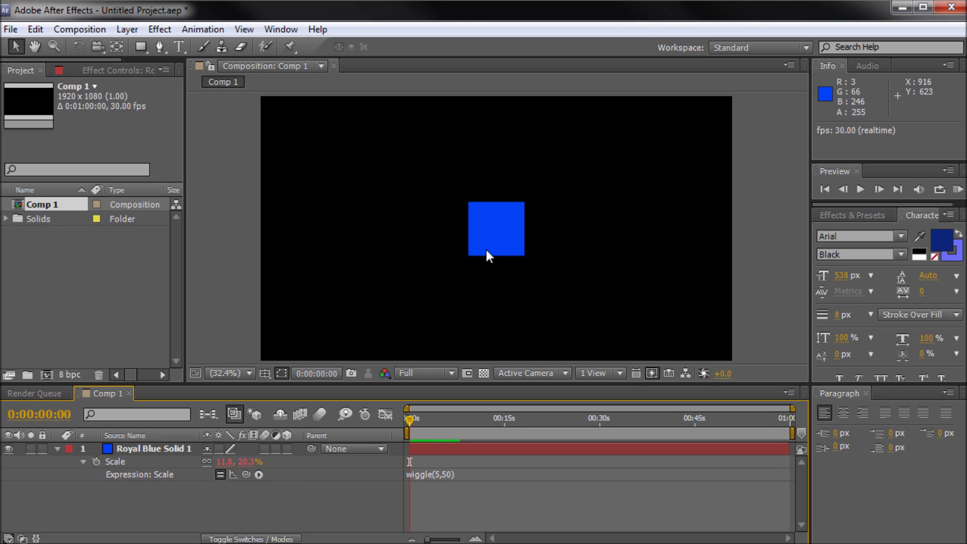
left_click_drag(410, 417, 415, 417)
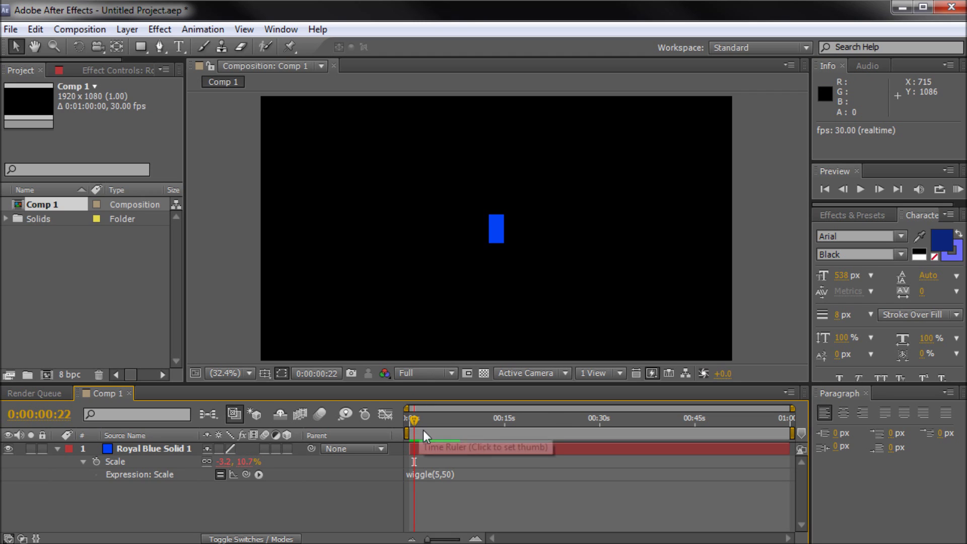
Split the blue solid layer at 0:00:07:23.
left_click_drag(411, 424, 460, 429)
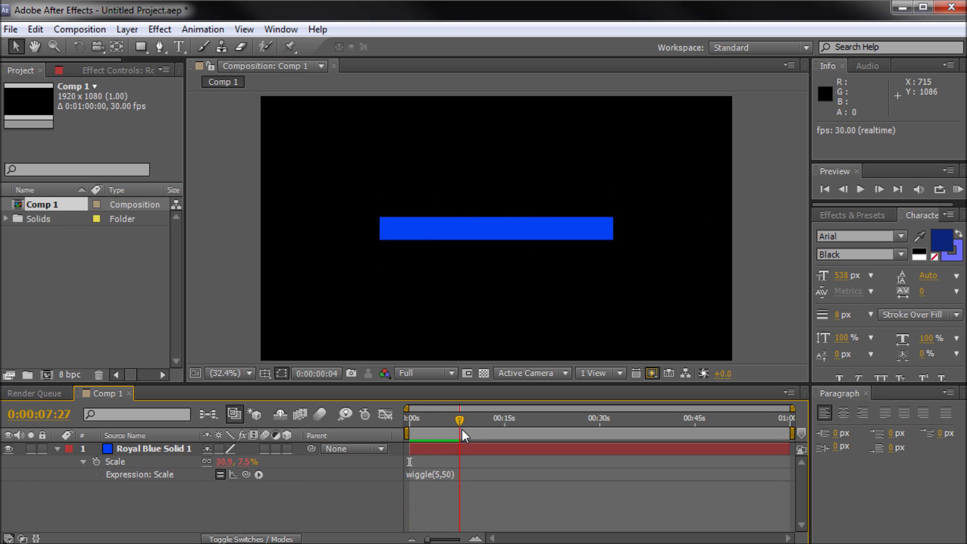
left_click(456, 450)
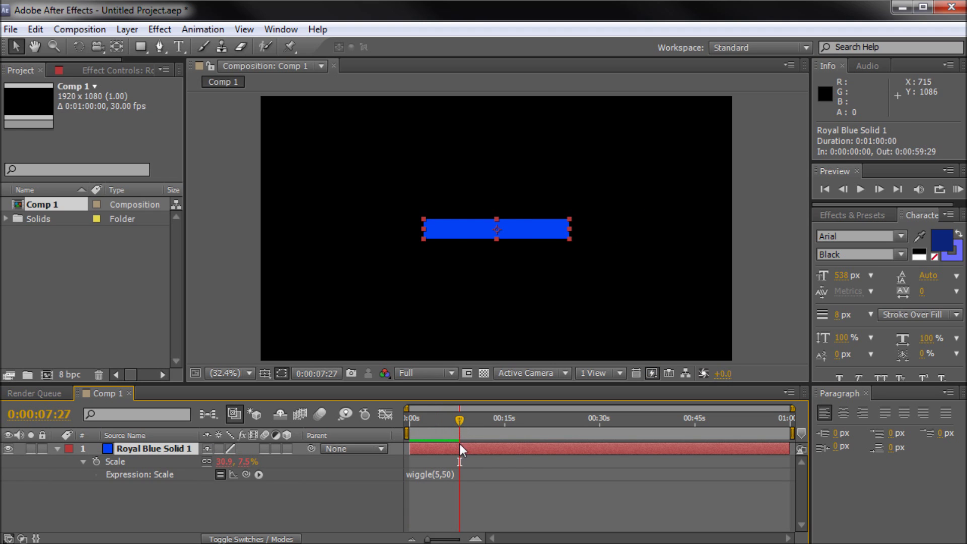
left_click_drag(458, 424, 456, 451)
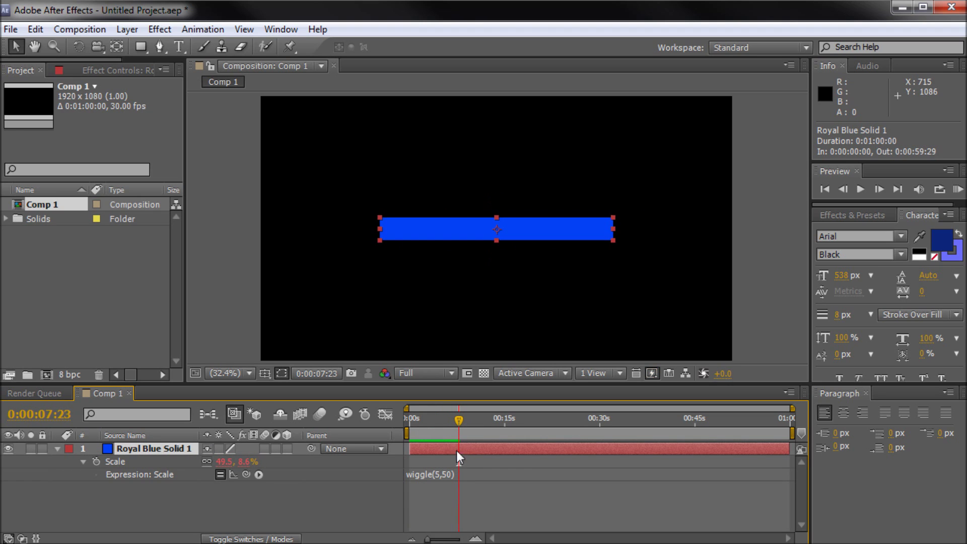
left_click(37, 30)
left_click(110, 208)
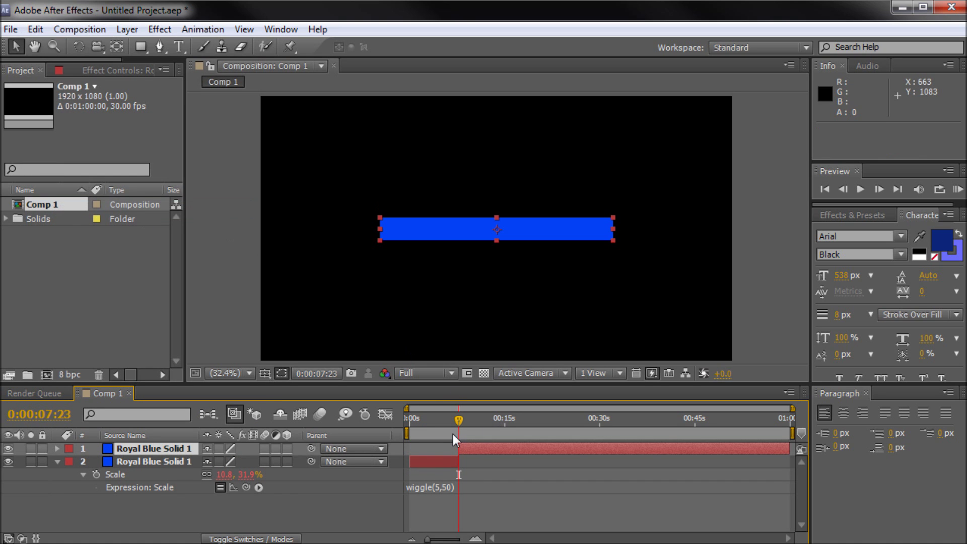
left_click(472, 445)
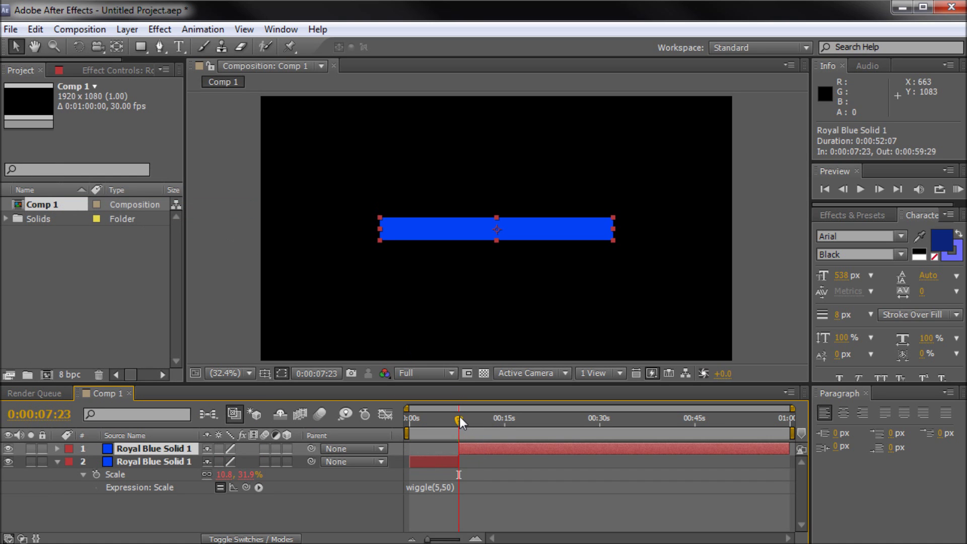
mouse_move(460, 416)
left_mouse_down()
mouse_move(469, 419)
mouse_move(460, 418)
left_mouse_up()
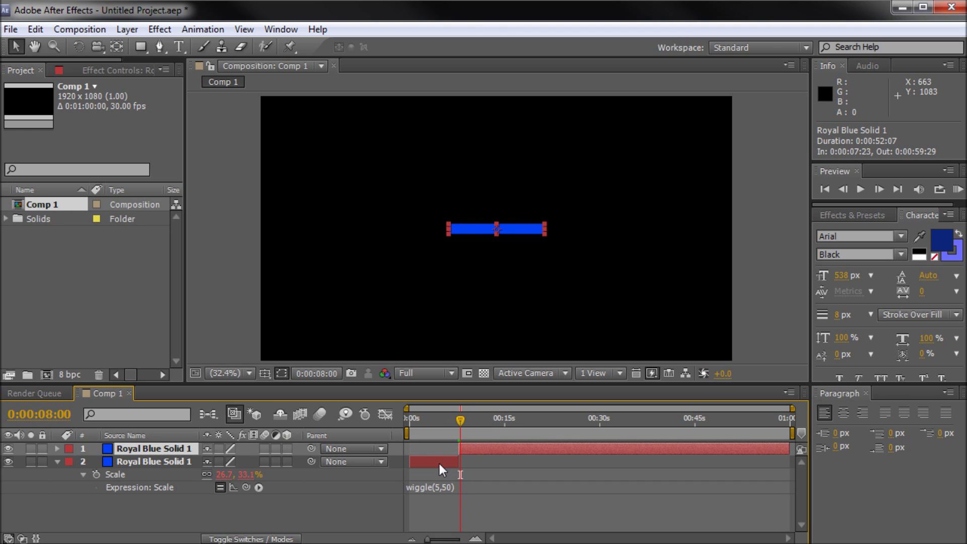
Remove the wiggle expression from the Scale of the segment after the split.
key("s")
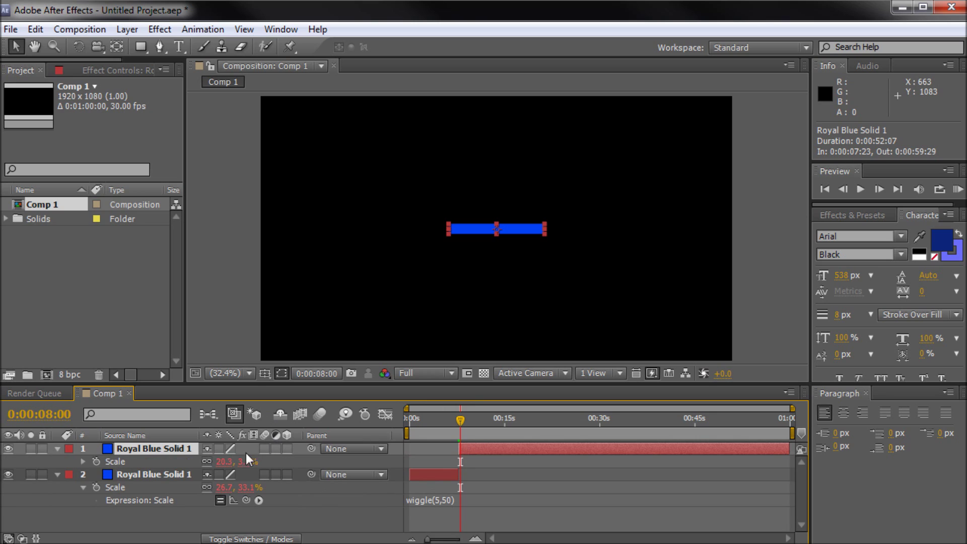
left_click(99, 461)
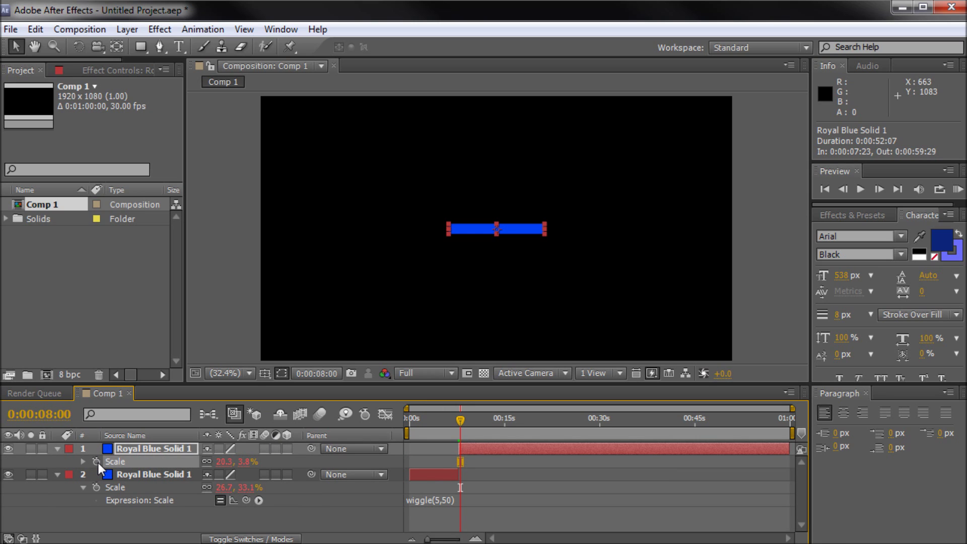
left_click(97, 460, "alt")
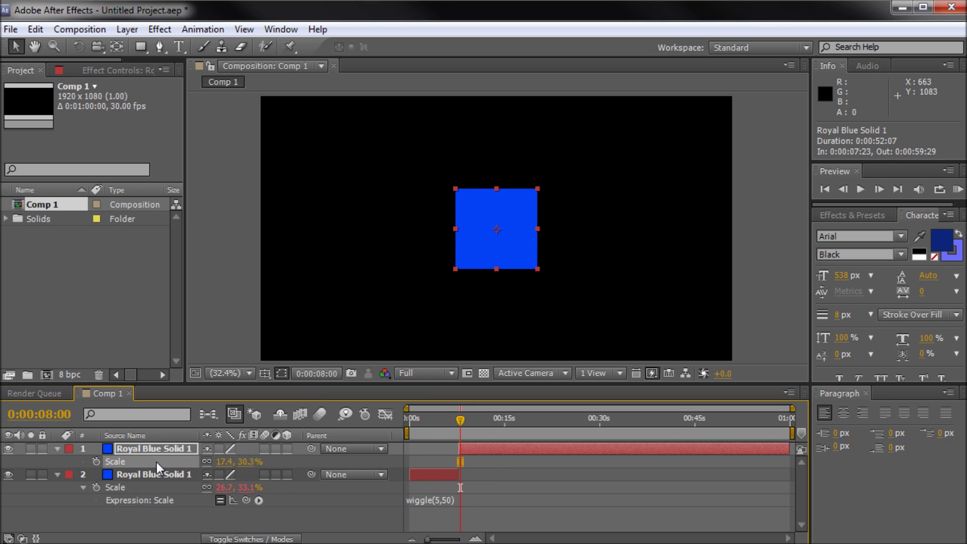
Preview the animation from the start and across the split between the two solid segments.
left_click_drag(455, 420, 388, 423)
key("space")
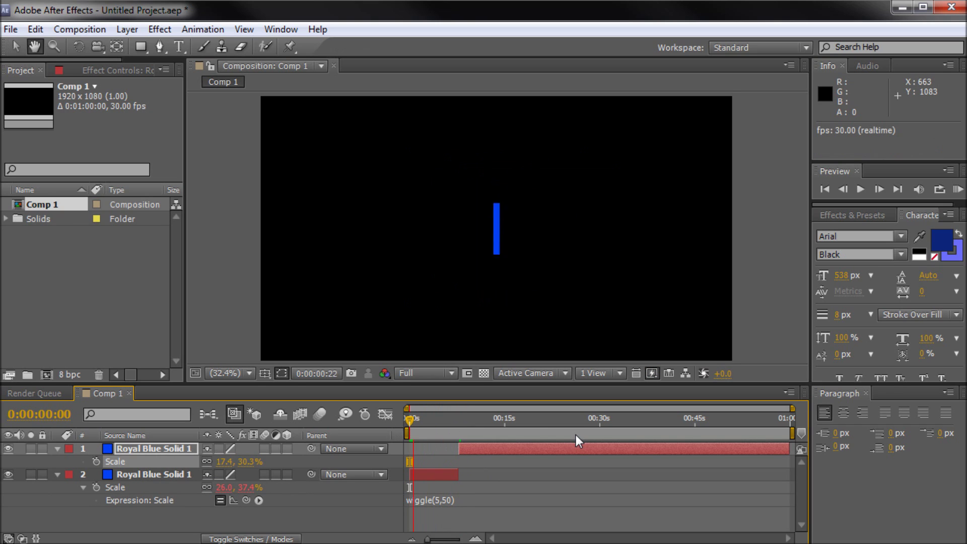
left_click(456, 420)
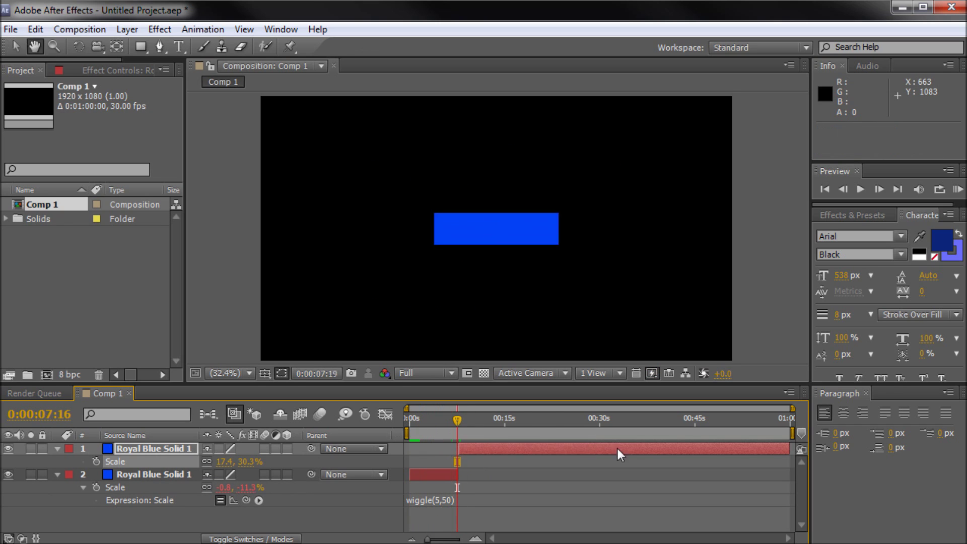
left_click(478, 485)
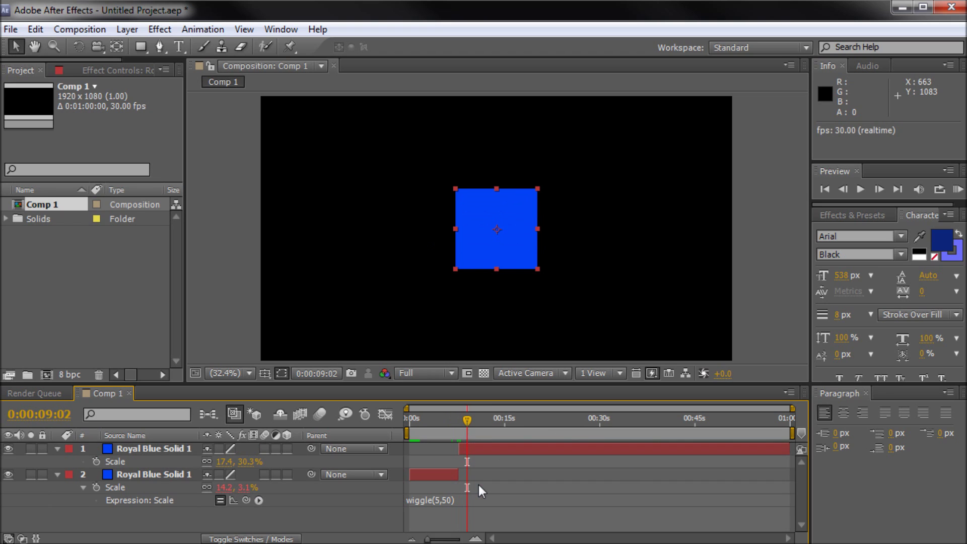
Undo the expression removal and the layer split to restore the single wiggling solid.
left_click(445, 473)
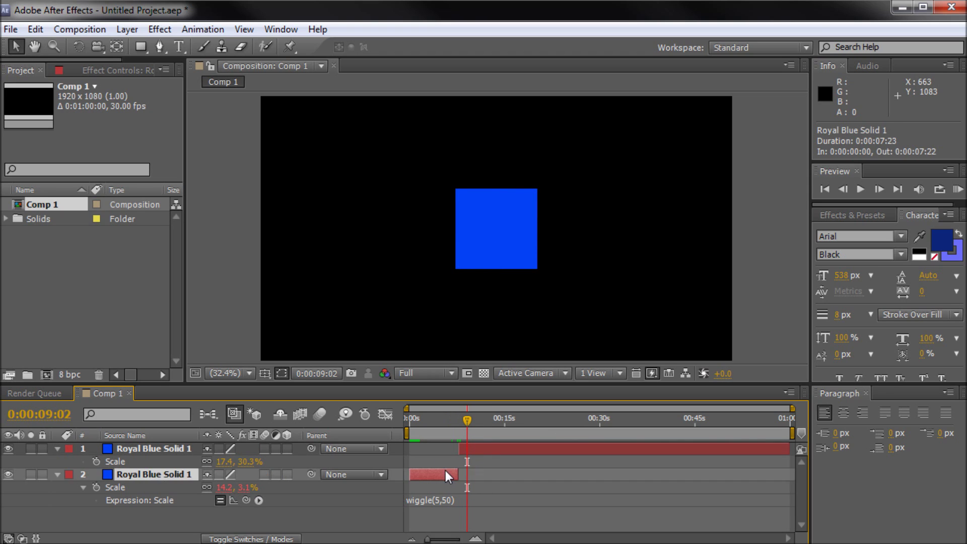
left_click(477, 447)
left_click(443, 475)
left_click(475, 447)
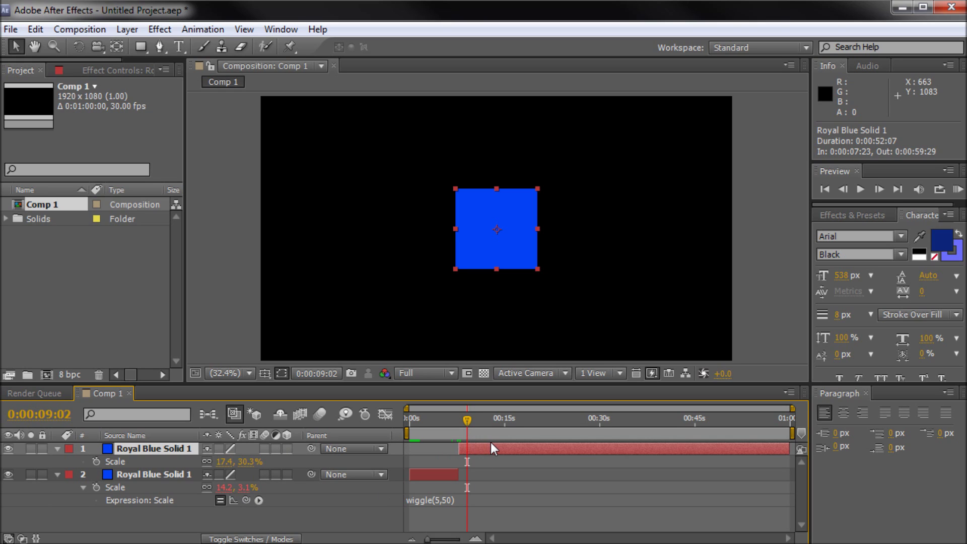
key("ctrl+z")
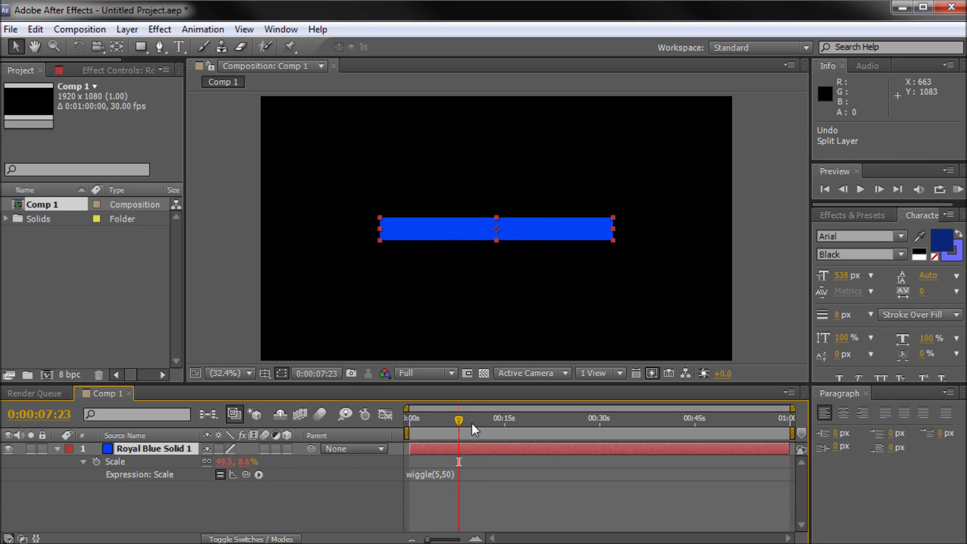
Move the current time to 0:00:01:17 and add a null object above the blue solid.
left_click_drag(464, 425, 420, 422)
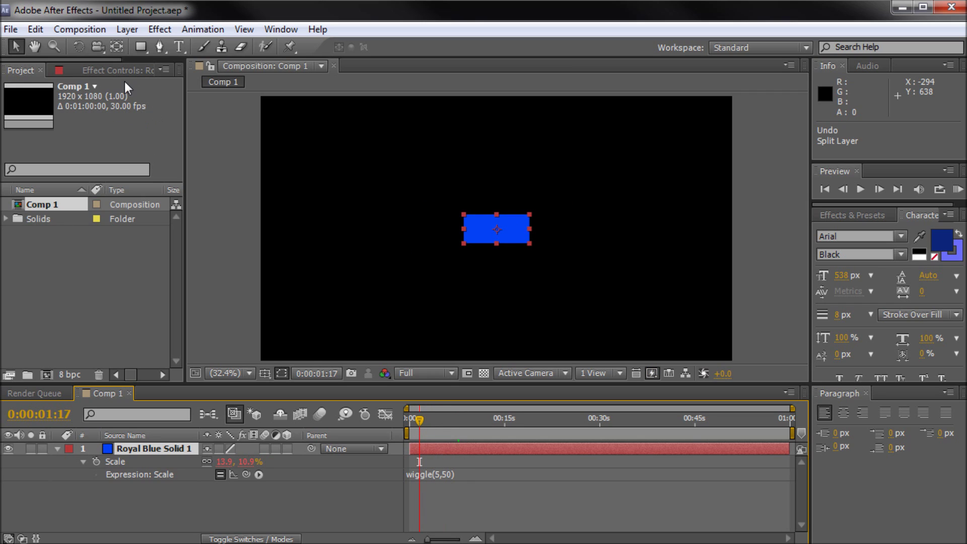
left_click(141, 46)
left_click(124, 31)
mouse_move(212, 46)
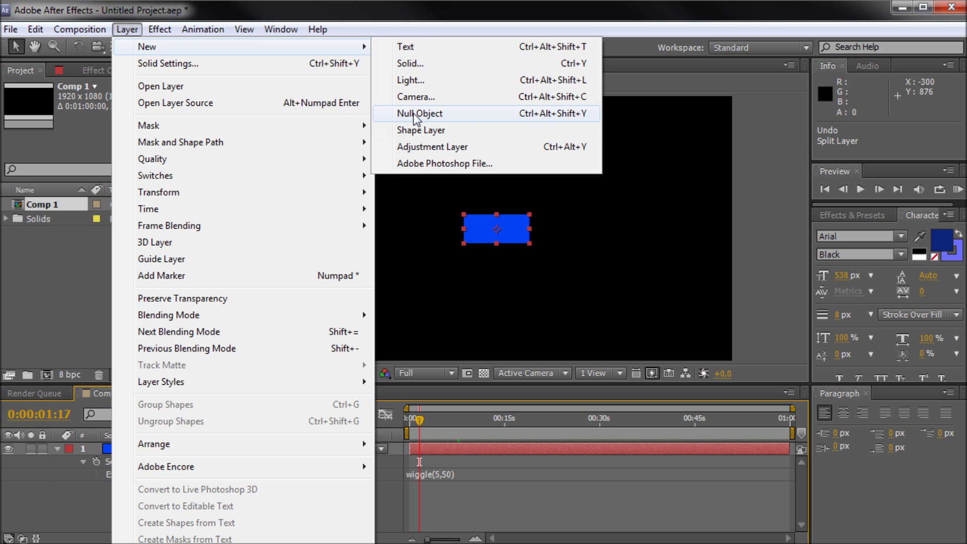
left_click(415, 114)
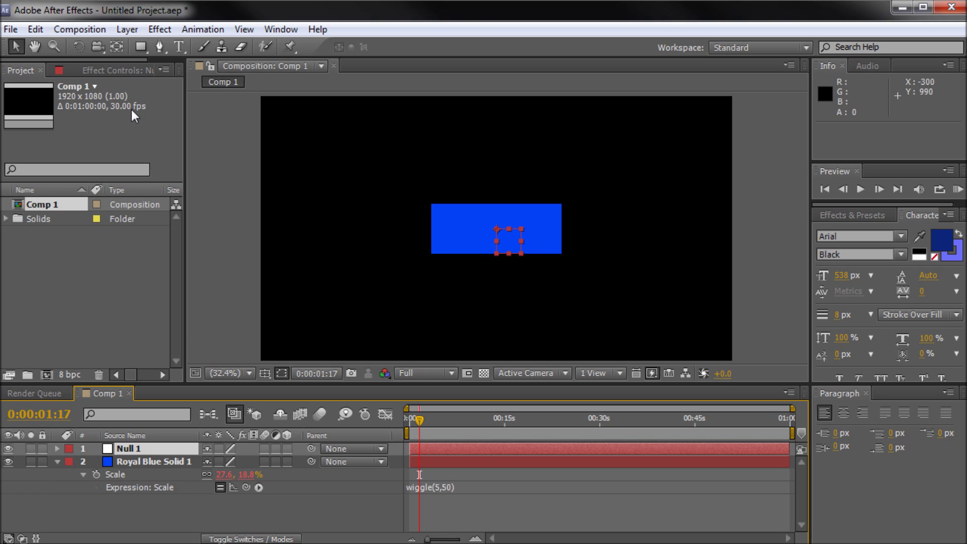
Add a Slider Control expression effect to the Null 1 layer.
left_click(128, 452)
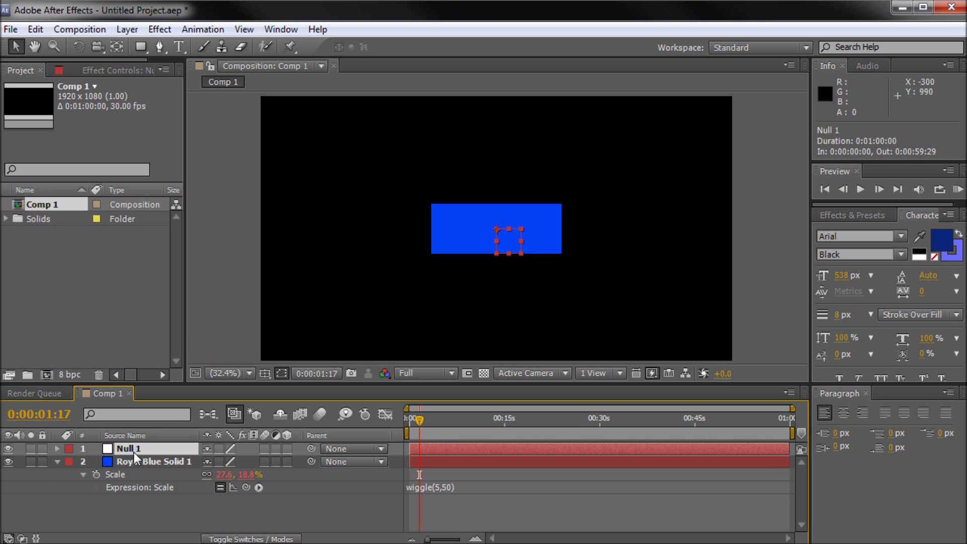
left_click(161, 31)
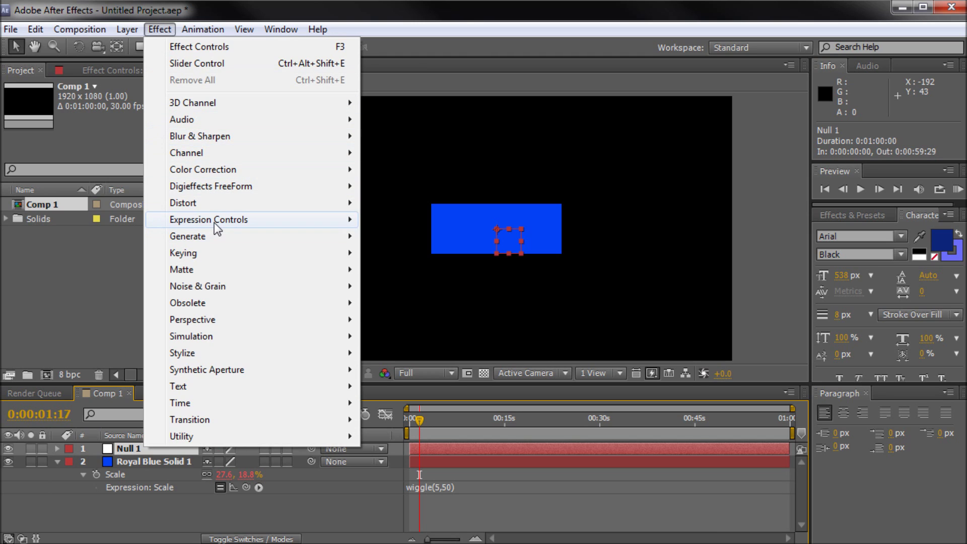
mouse_move(214, 223)
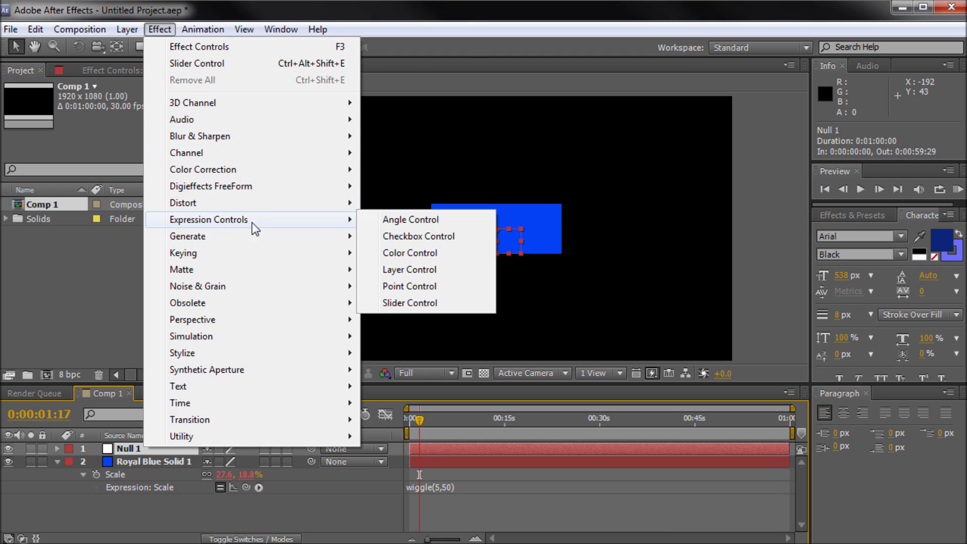
left_click(417, 306)
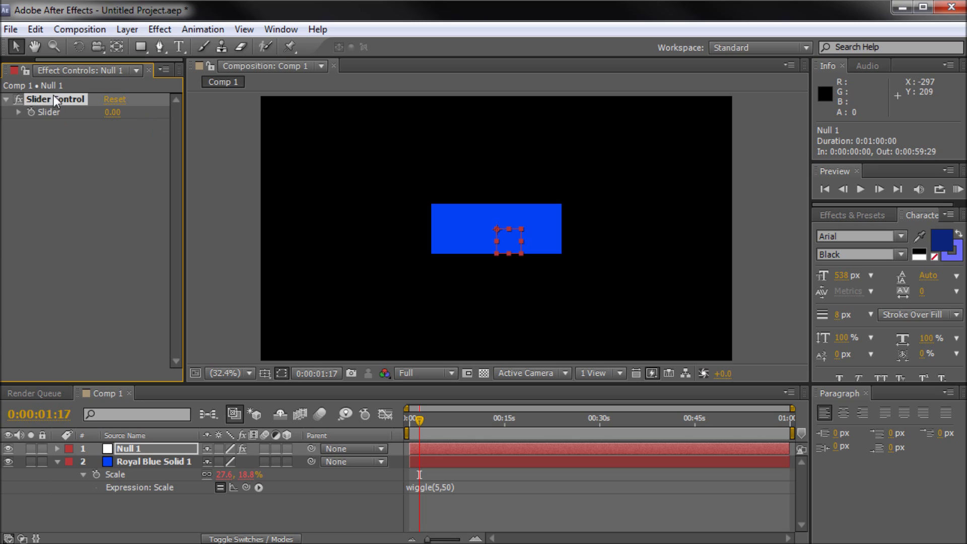
Rename the null's Slider Control effect as Wiggle Amplitude.
key("Return")
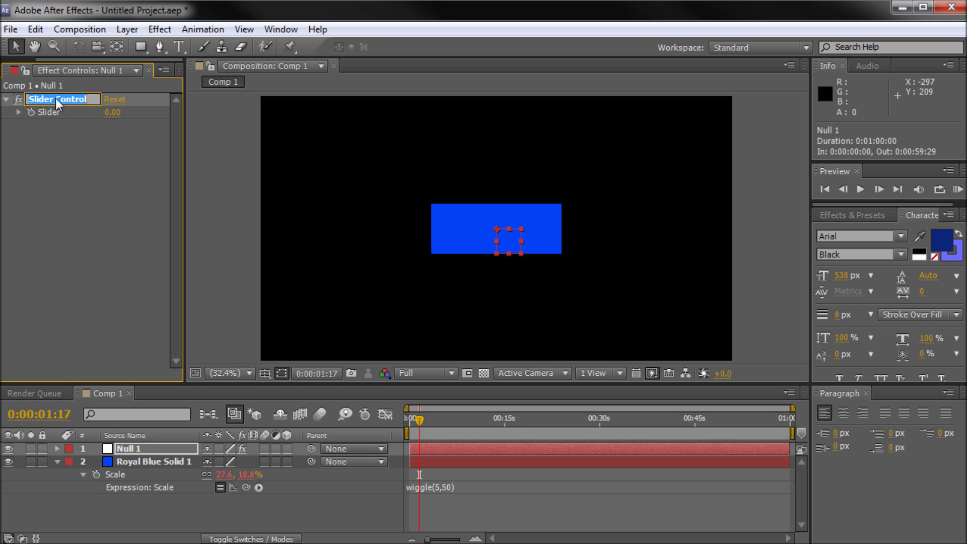
type("Wig")
type("gle Amplitude")
key("Return")
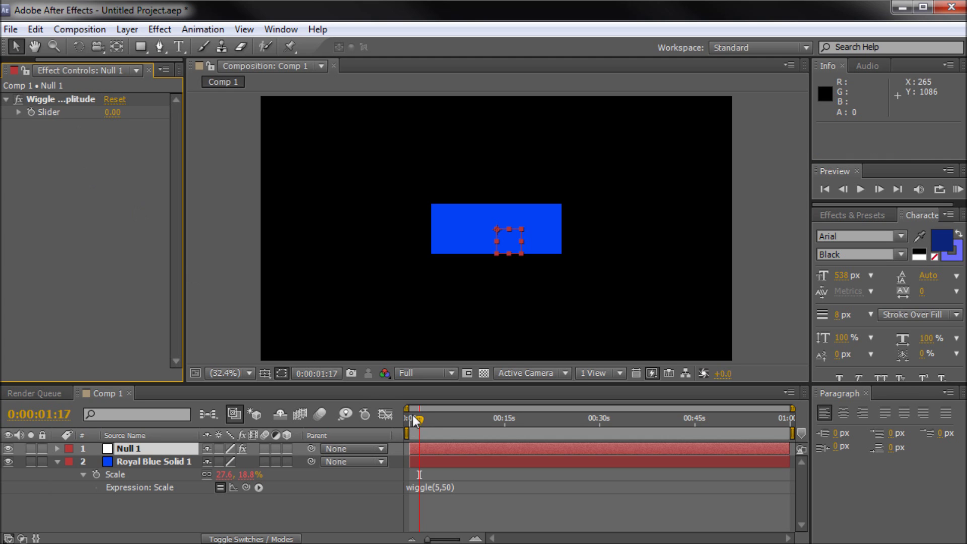
Replace the amplitude 50 in the blue solid's Scale wiggle expression with a pick-whip link to the null's Wiggle Amplitude slider.
left_click_drag(413, 416, 404, 433)
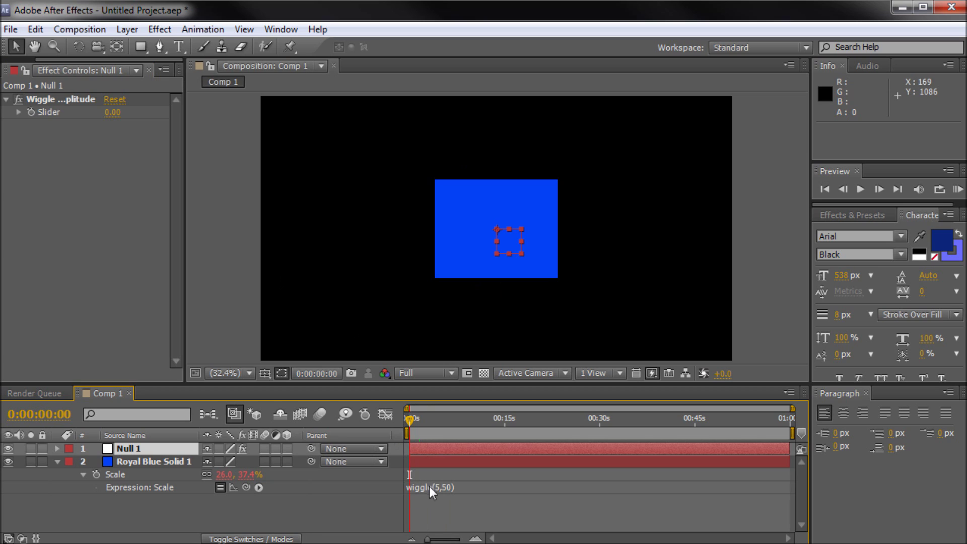
left_click(444, 487)
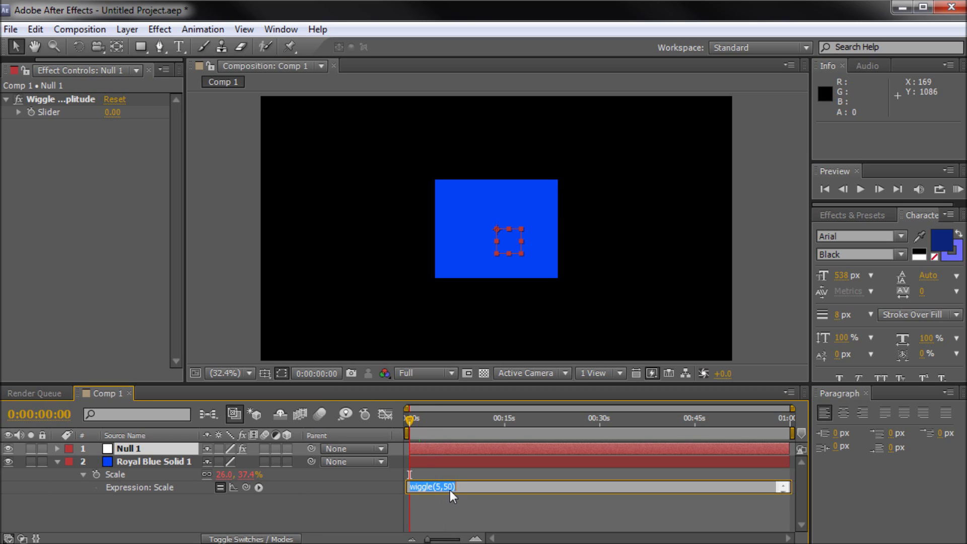
left_click(449, 487)
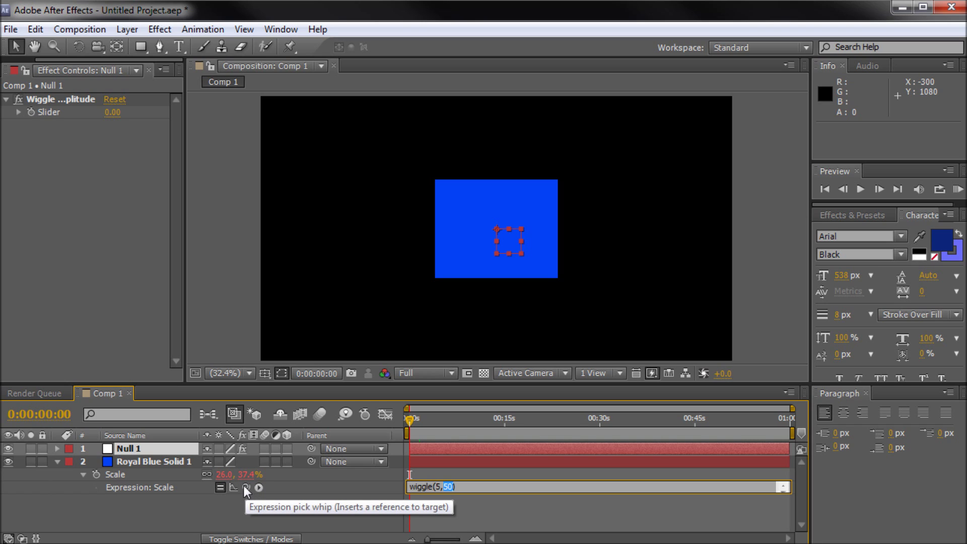
left_click_drag(245, 487, 47, 108)
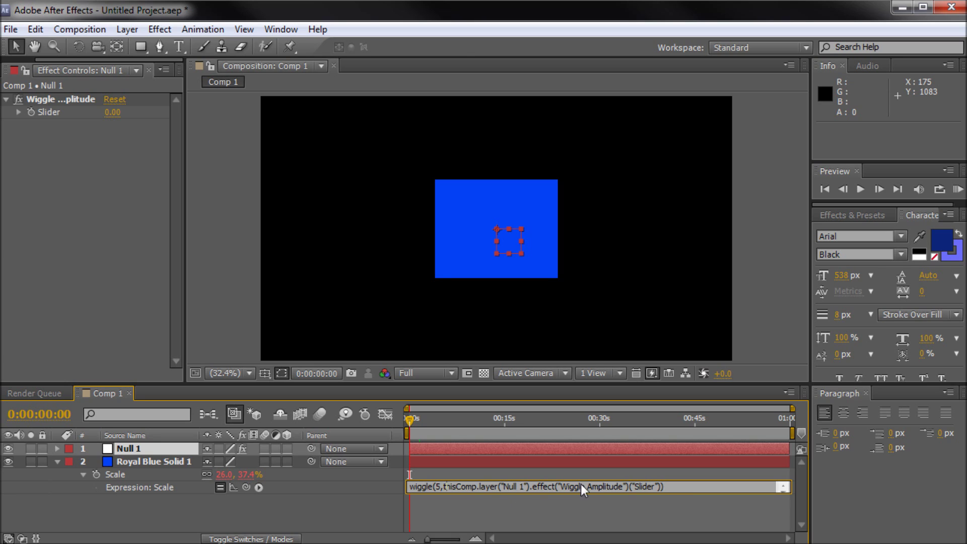
left_click_drag(679, 487, 465, 475)
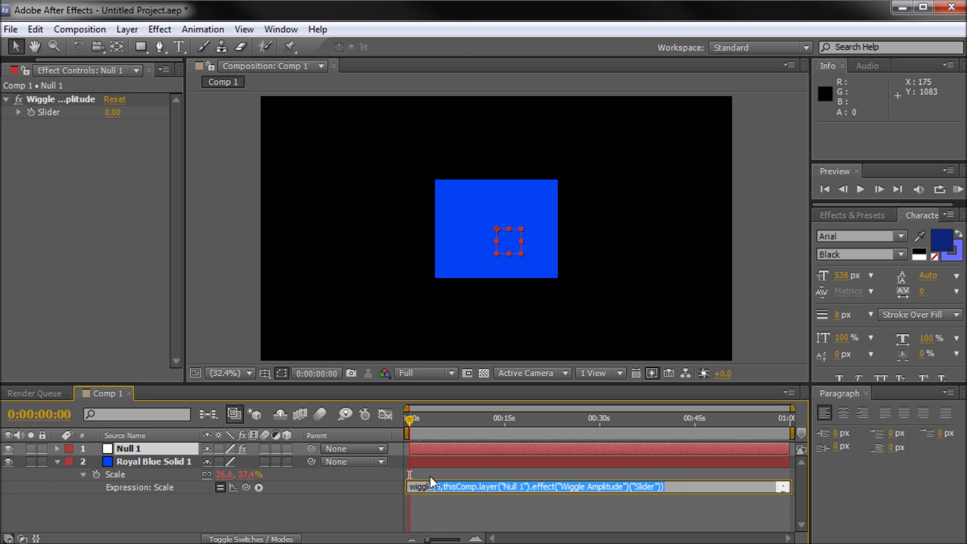
left_click(480, 486)
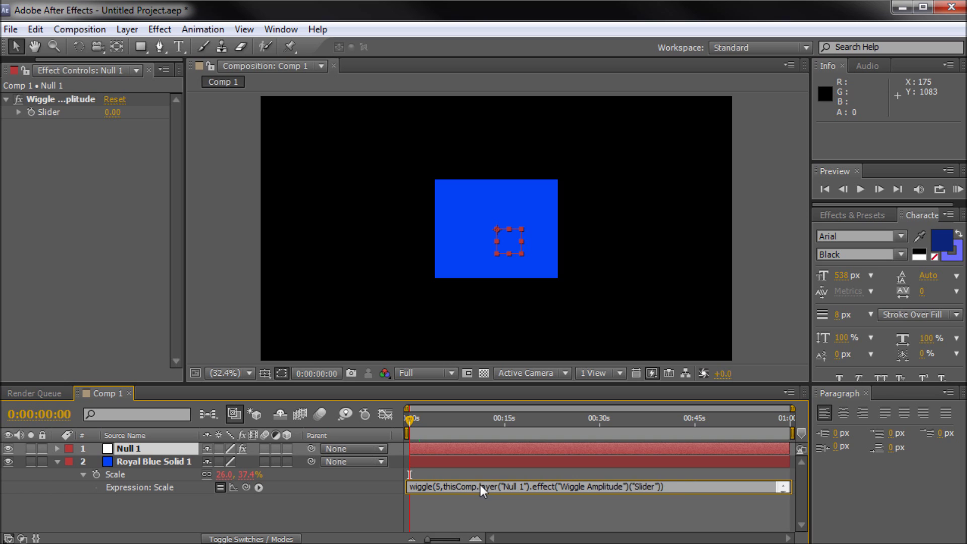
left_click_drag(669, 491, 454, 490)
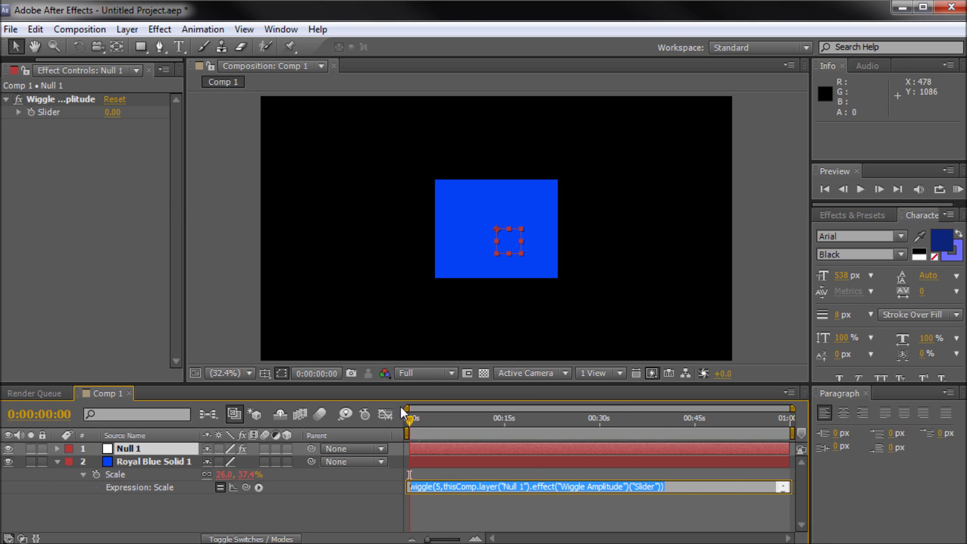
left_click_drag(411, 418, 369, 423)
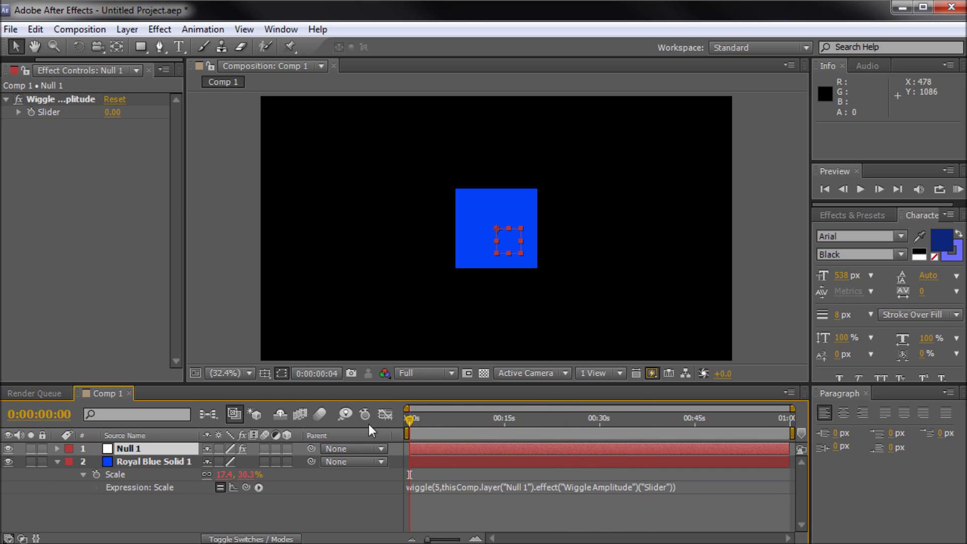
Set the Wiggle Amplitude slider to 50 and preview the wiggle near the start of the composition.
left_click_drag(113, 117, 119, 117)
left_click(118, 117)
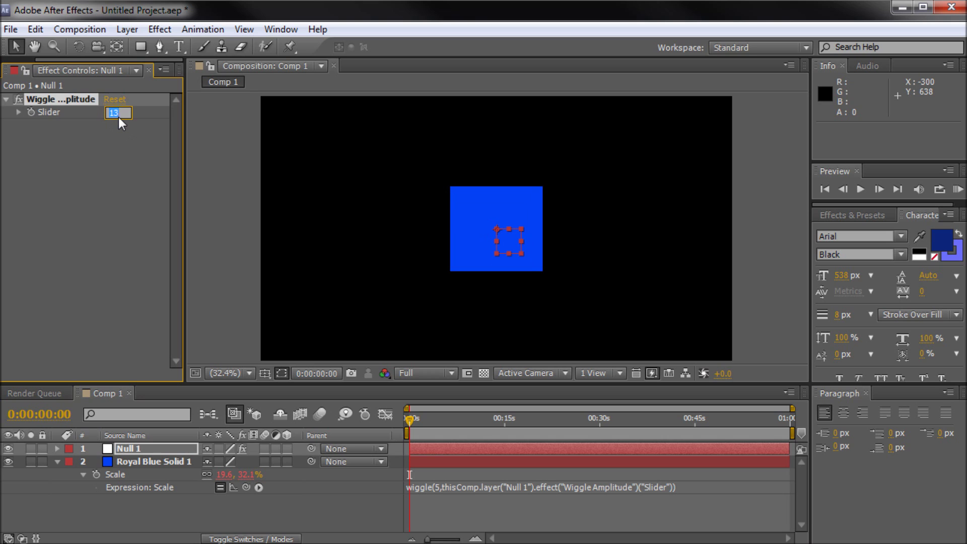
type("50")
key("Return")
mouse_move(403, 416)
left_mouse_down()
mouse_move(509, 424)
mouse_move(389, 414)
left_mouse_up()
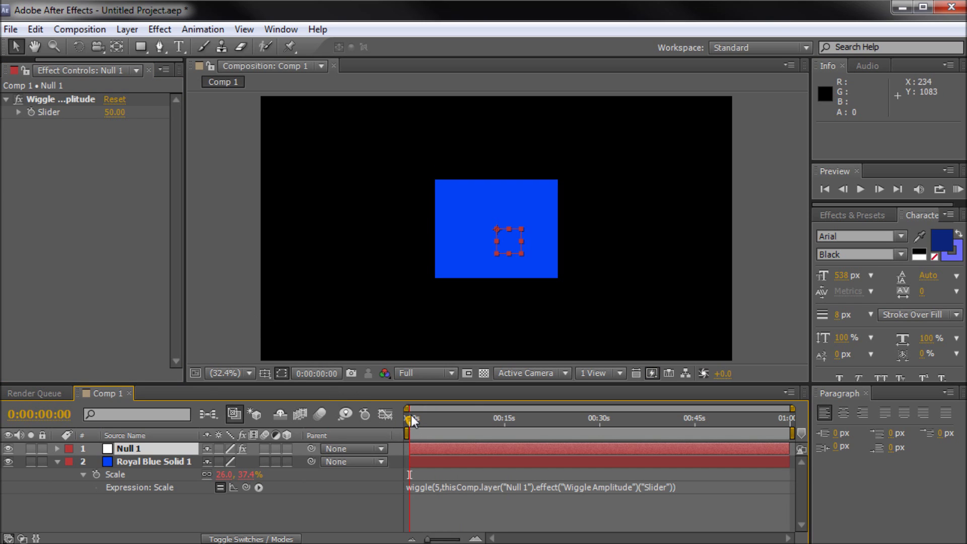
left_click(432, 488)
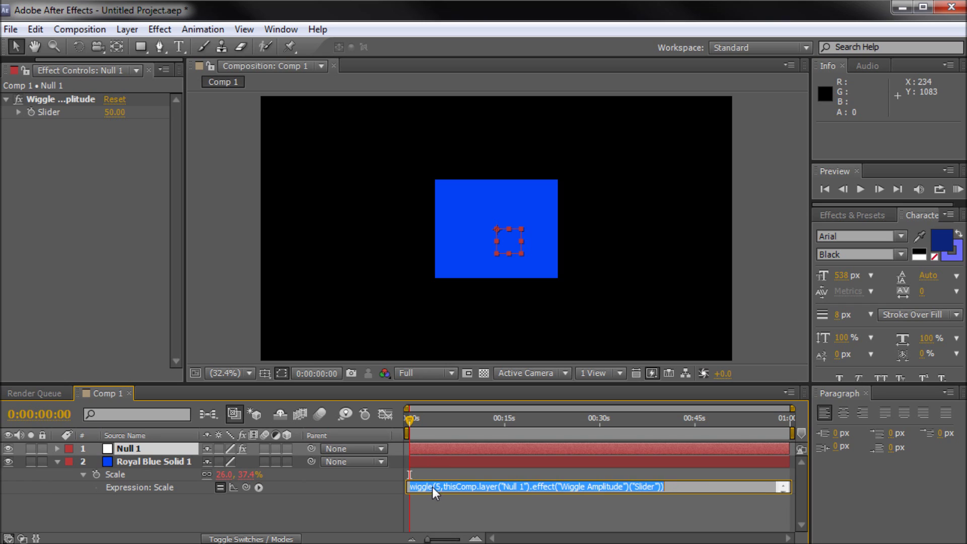
left_click(347, 498)
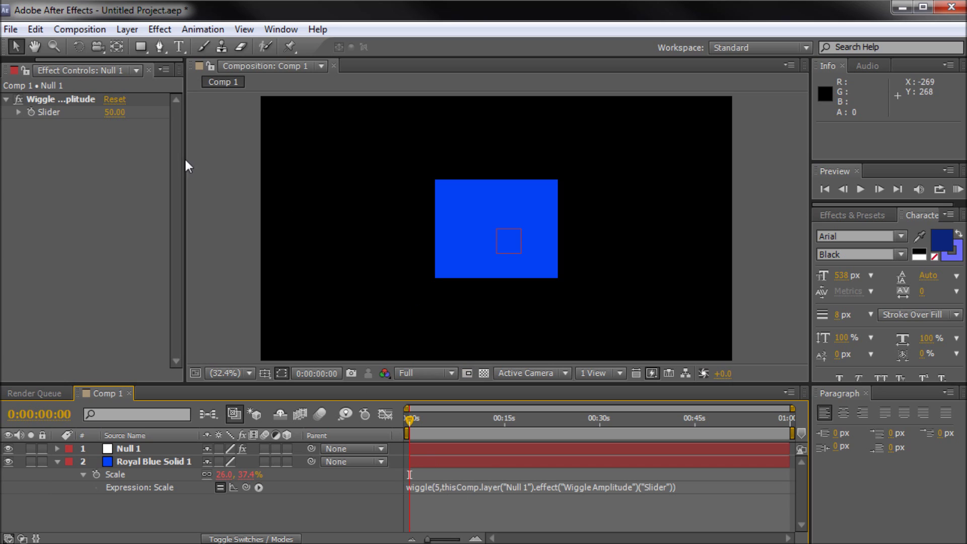
left_click(54, 101)
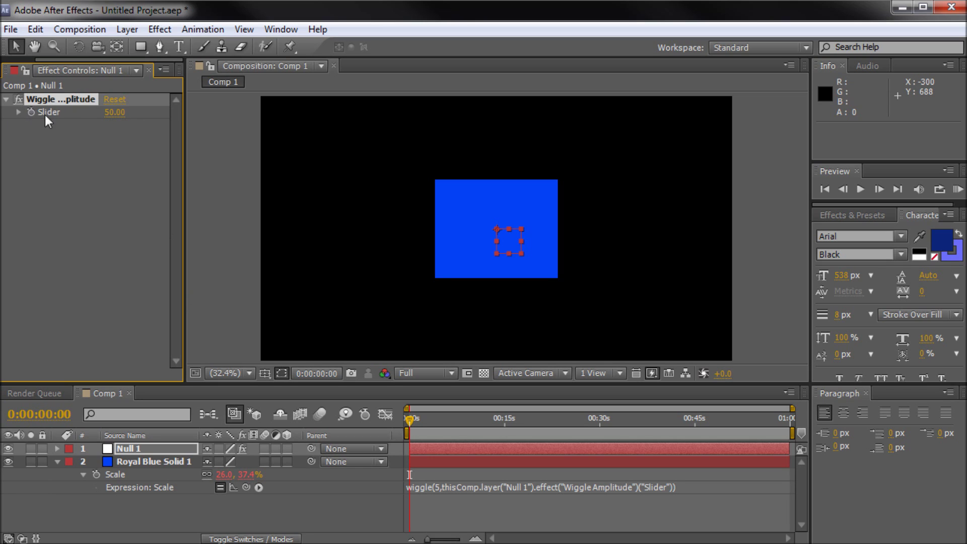
key("Return")
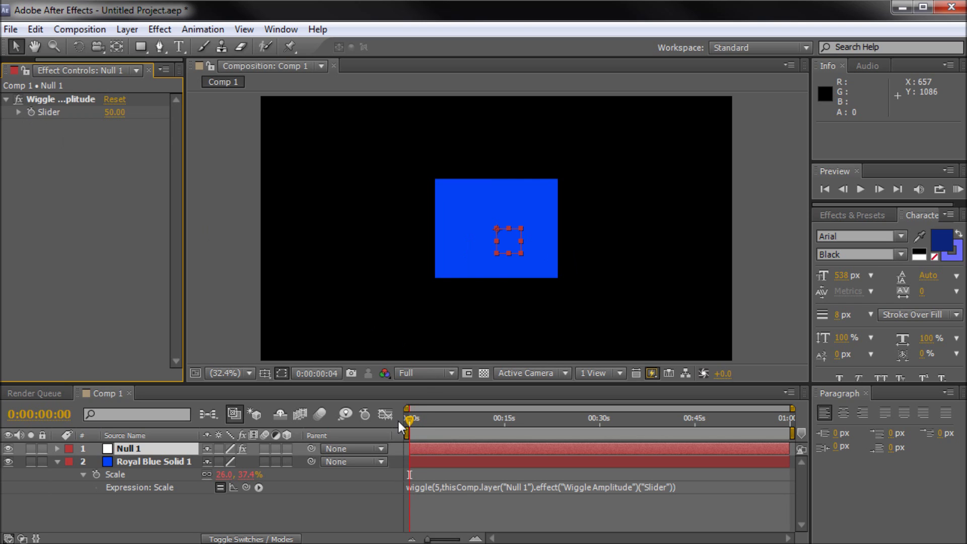
Start keyframing the Wiggle Amplitude slider at 0:00:00:00 and reveal its keyframe under Null 1 in the timeline.
left_click(25, 109)
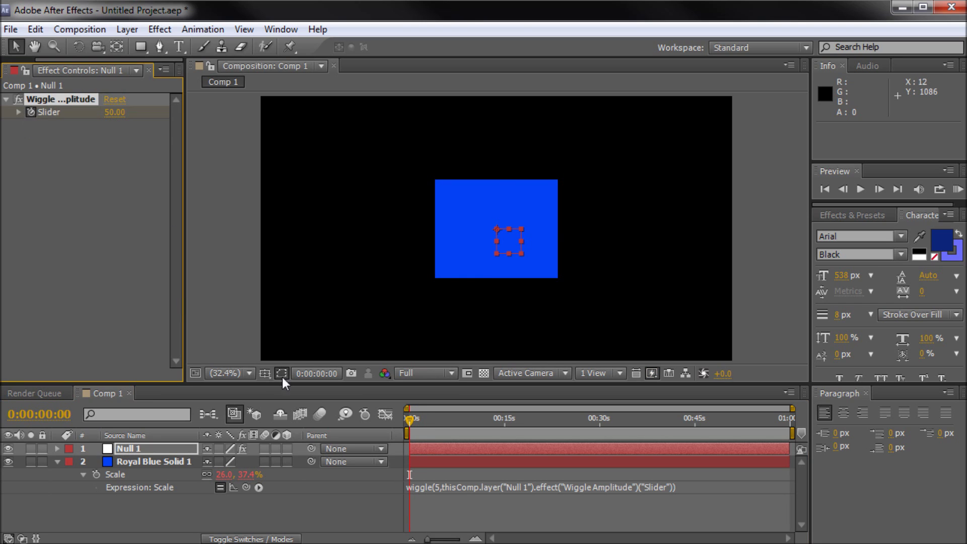
left_click(57, 448)
left_click(56, 448)
left_click(57, 448)
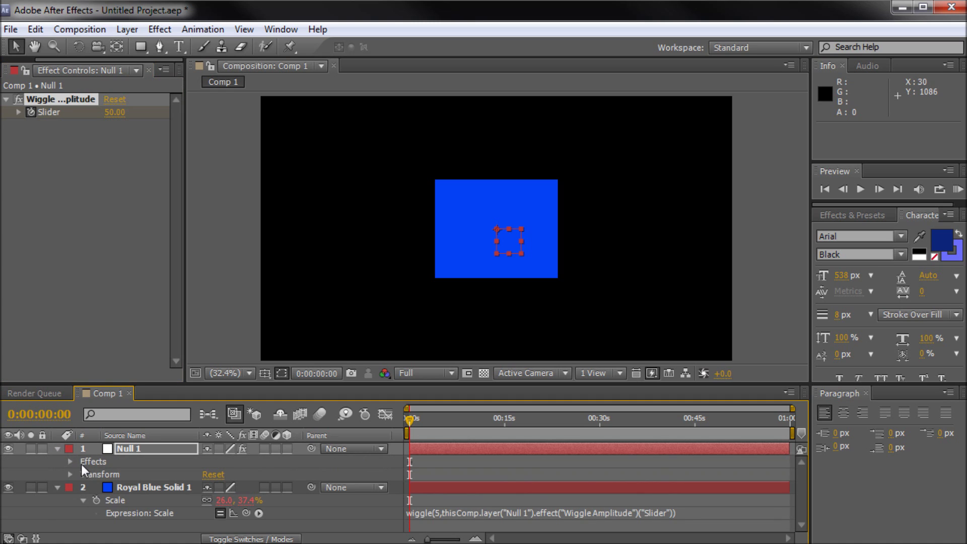
left_click(70, 461)
left_click(84, 474)
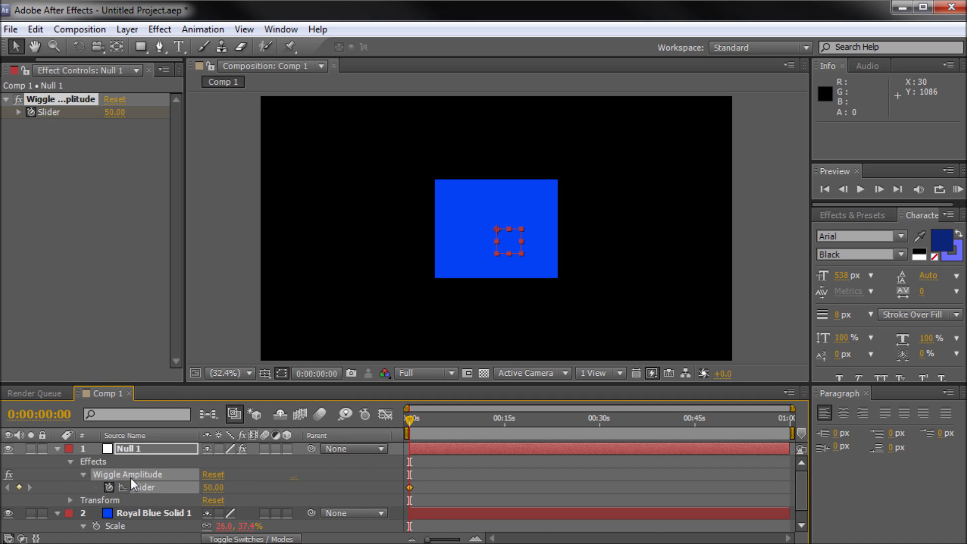
Copy the first slider keyframe and paste it at 0:00:03:10.
left_click(410, 487)
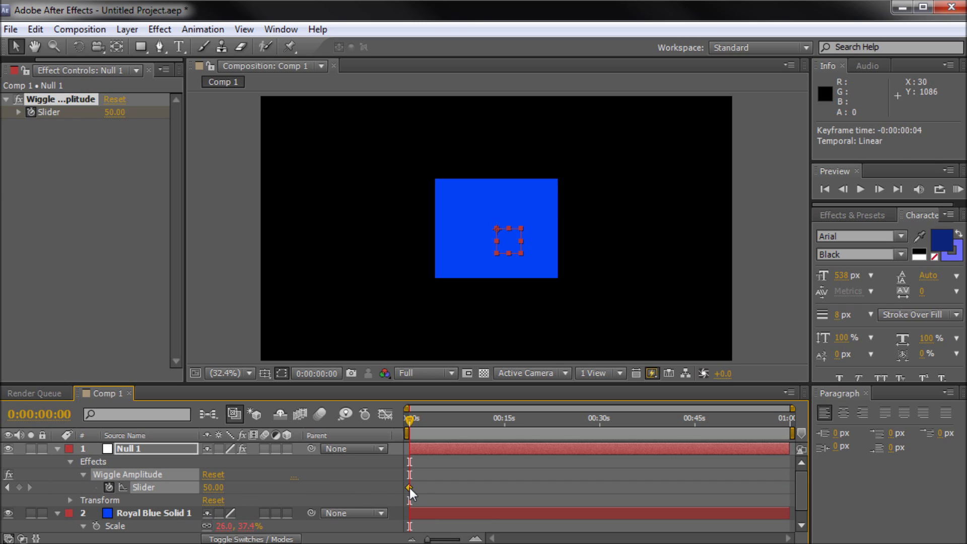
left_click_drag(412, 425, 486, 426)
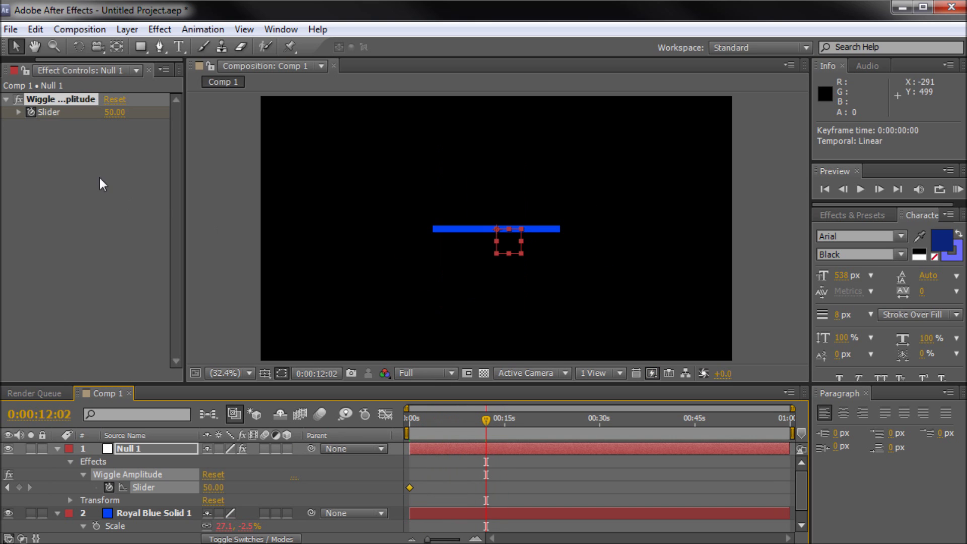
left_click(114, 113)
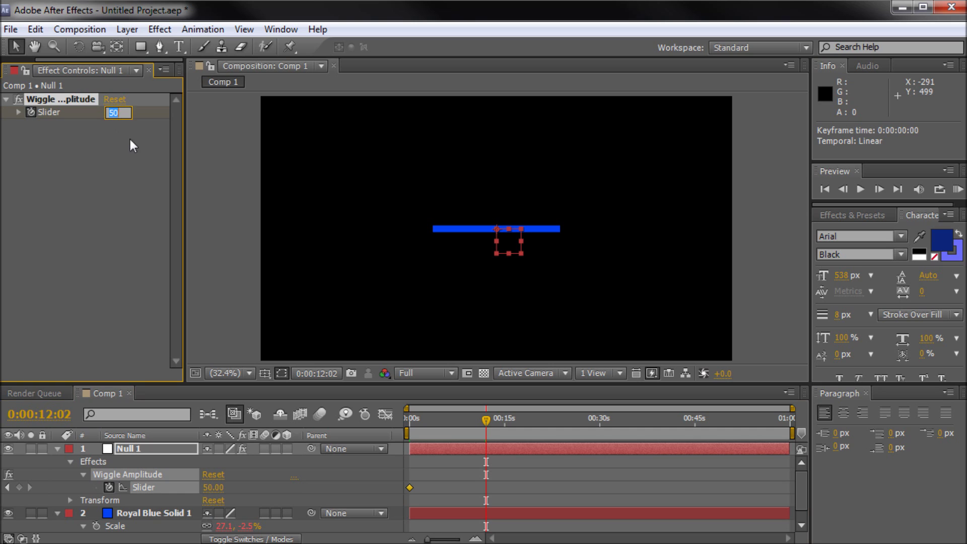
left_click_drag(481, 421, 431, 419)
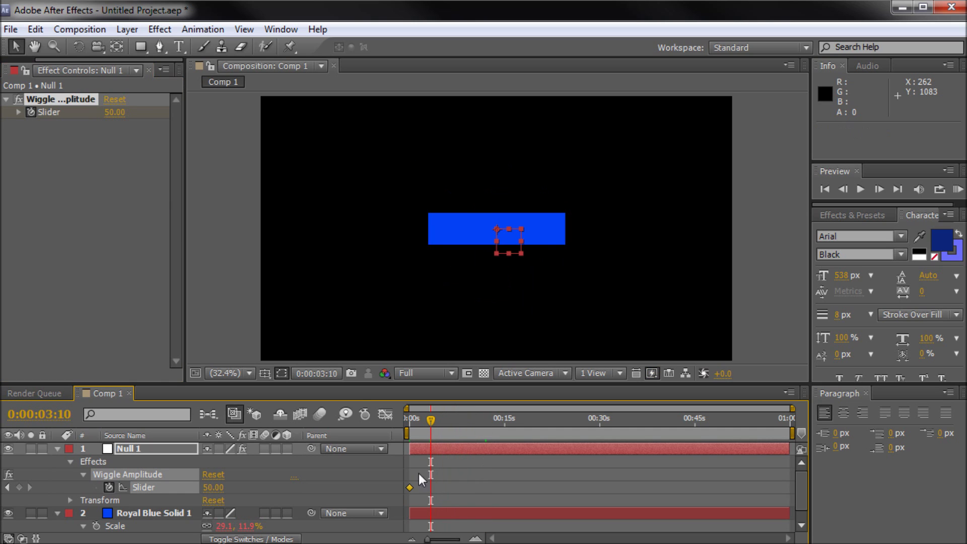
left_click(409, 487)
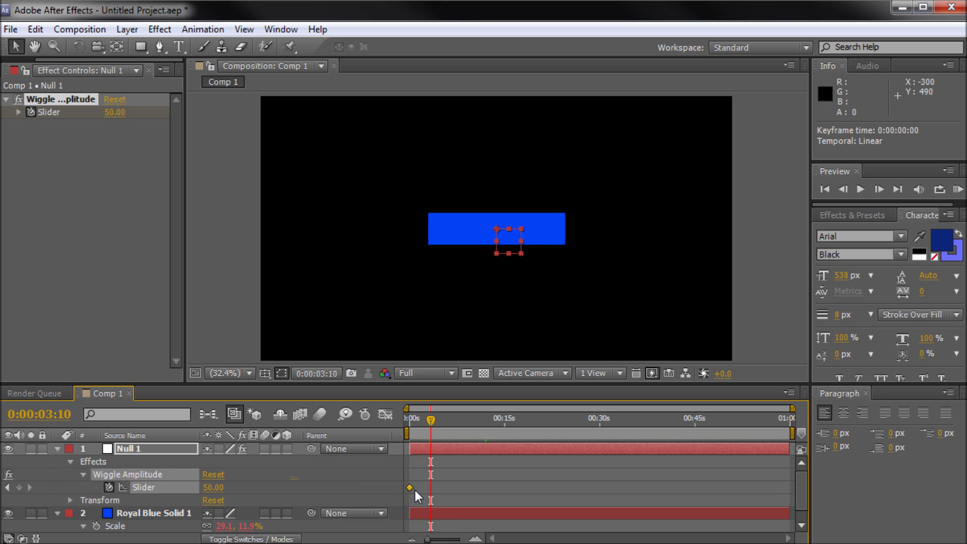
key("ctrl+v")
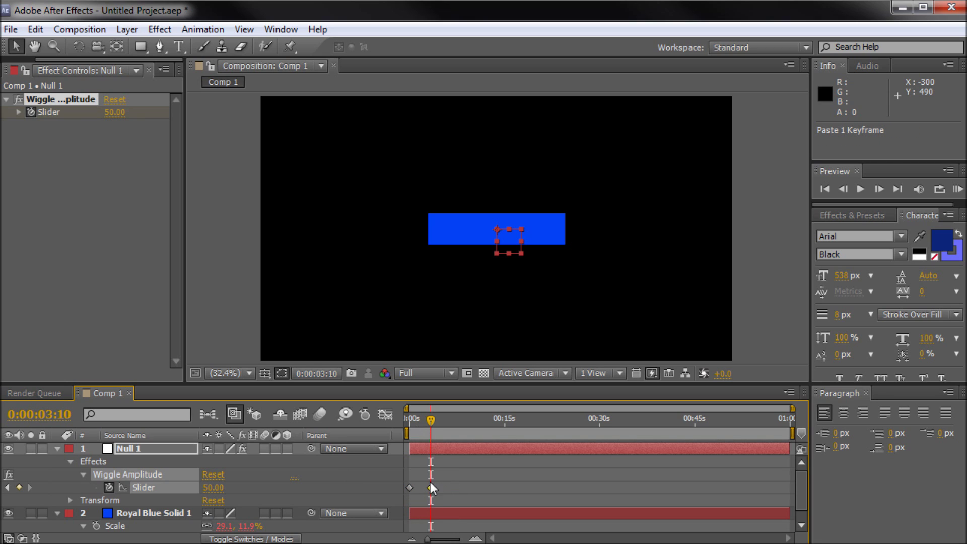
Set a Wiggle Amplitude slider keyframe of 0 at 0:00:03:25.
left_click_drag(431, 422, 434, 422)
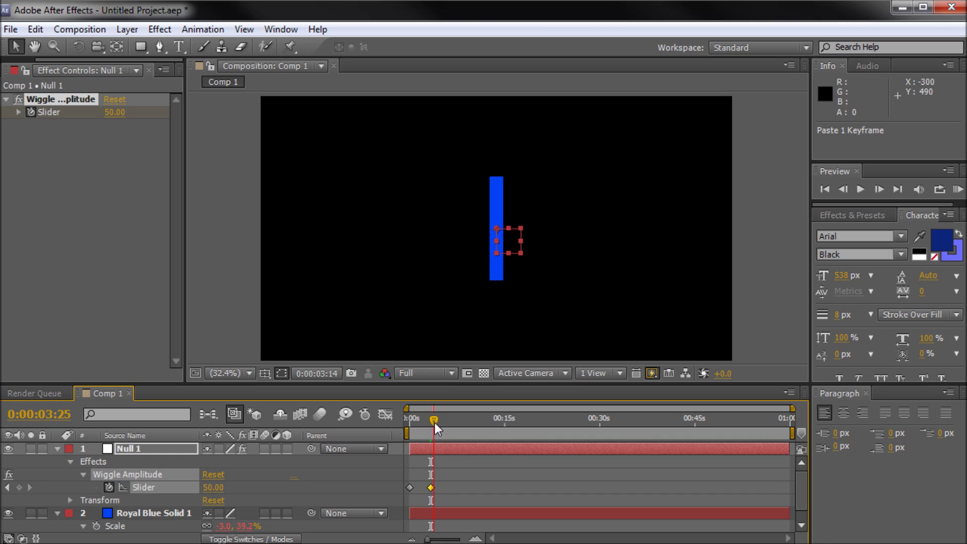
left_click(122, 115)
type("0")
key("Return")
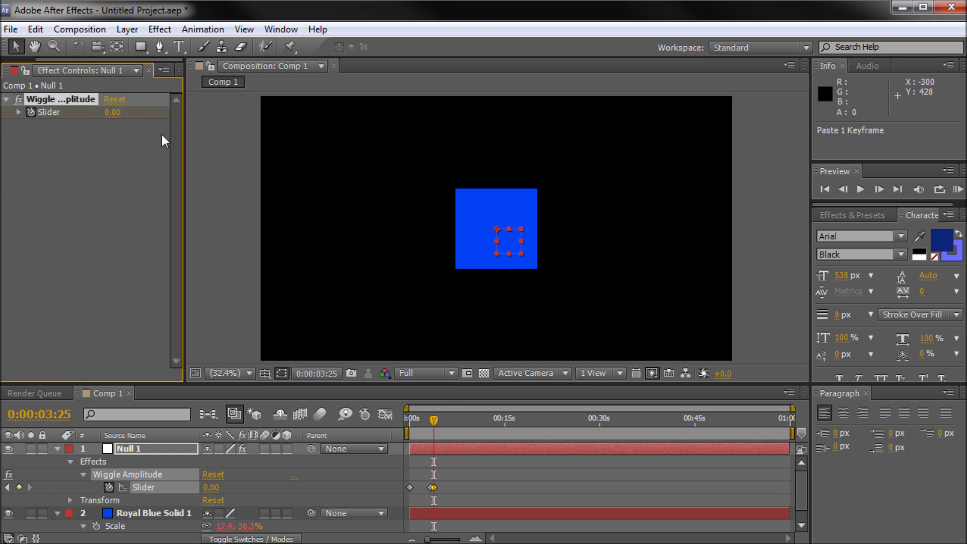
Add a slider keyframe of 0 at 0:00:07:23 and paste a copy of the 0:00:03:10 keyframe at 0:00:08:15.
left_click_drag(432, 420, 458, 420)
left_click(409, 486)
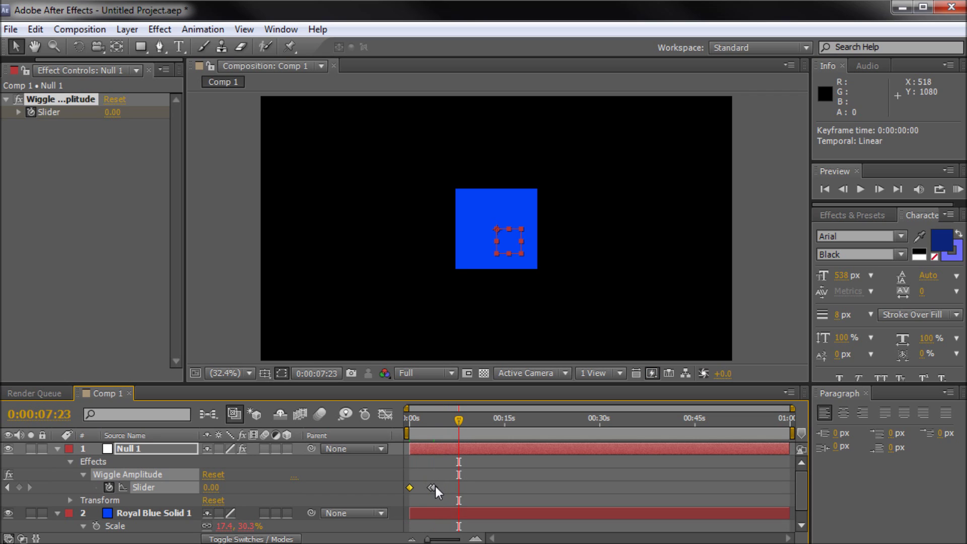
left_click(455, 501)
left_click(431, 488)
key("ctrl+c")
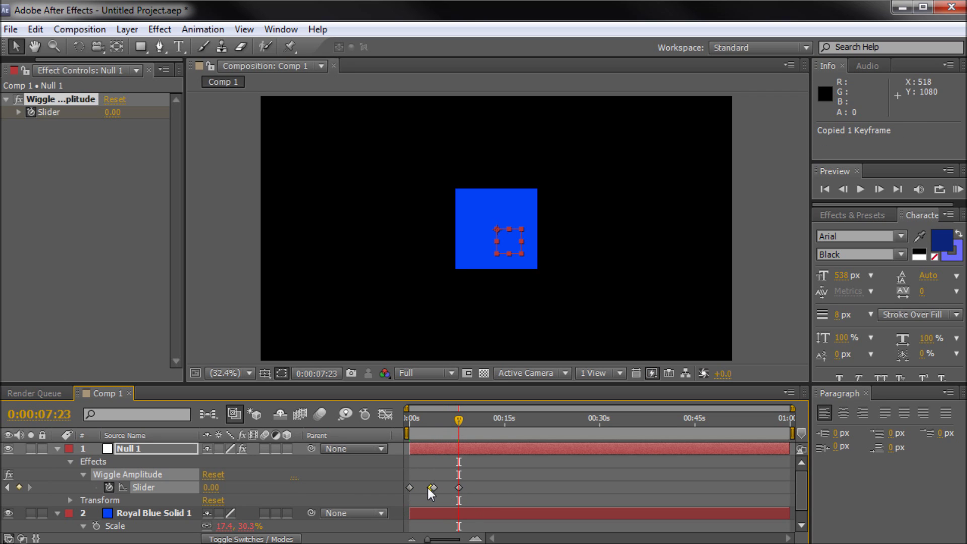
left_click(464, 423)
key("ctrl+v")
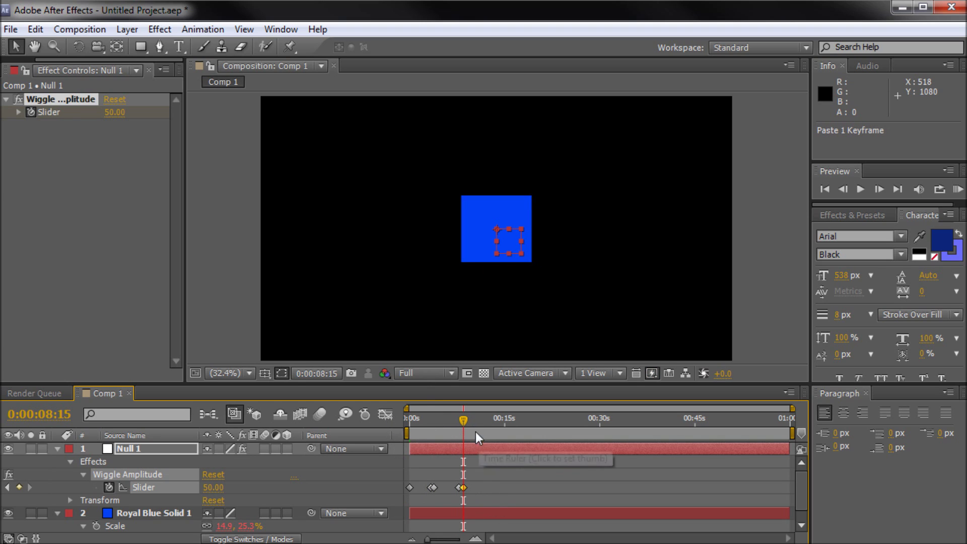
left_click_drag(475, 423, 454, 418)
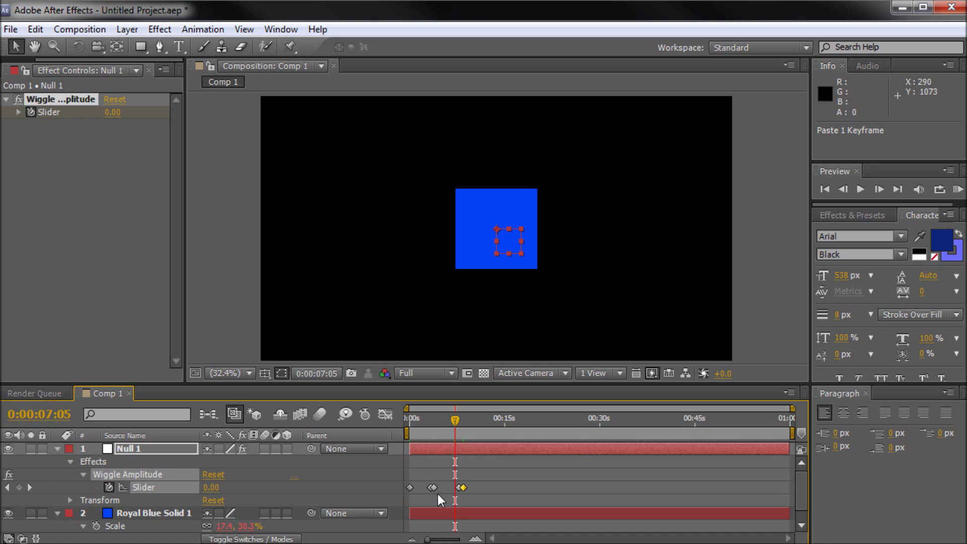
Play the composition from 0:00:00:00 to check how the slider keyframes switch the wiggle on and off.
left_click_drag(458, 418, 396, 415)
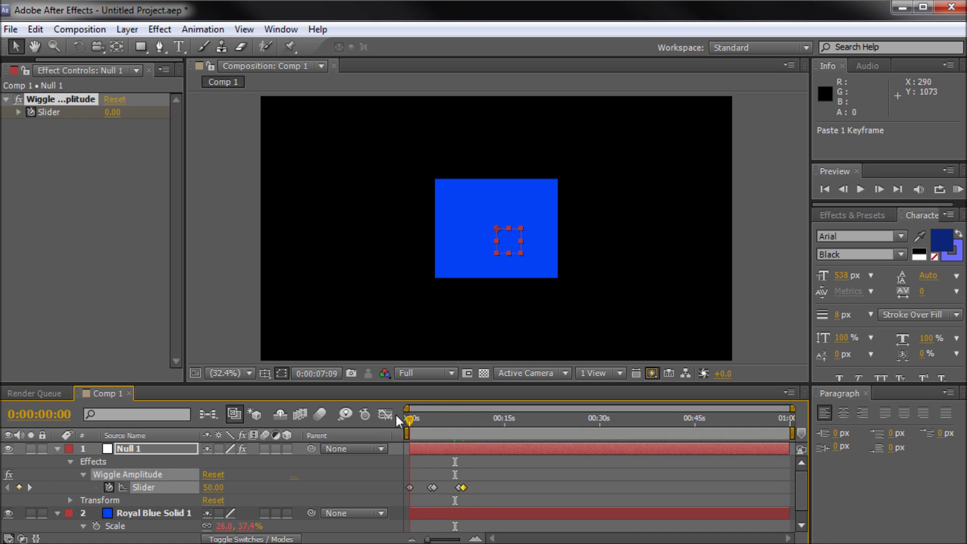
key("space")
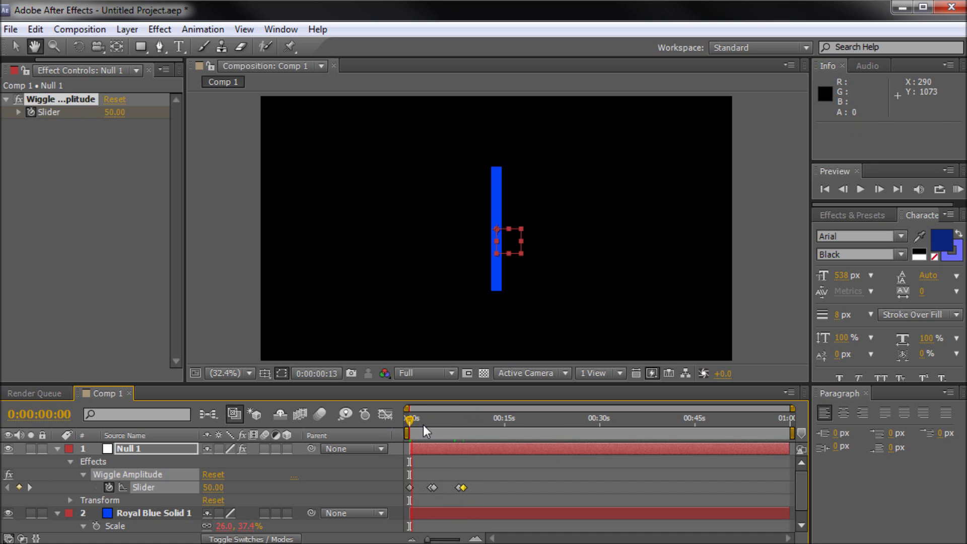
key("space")
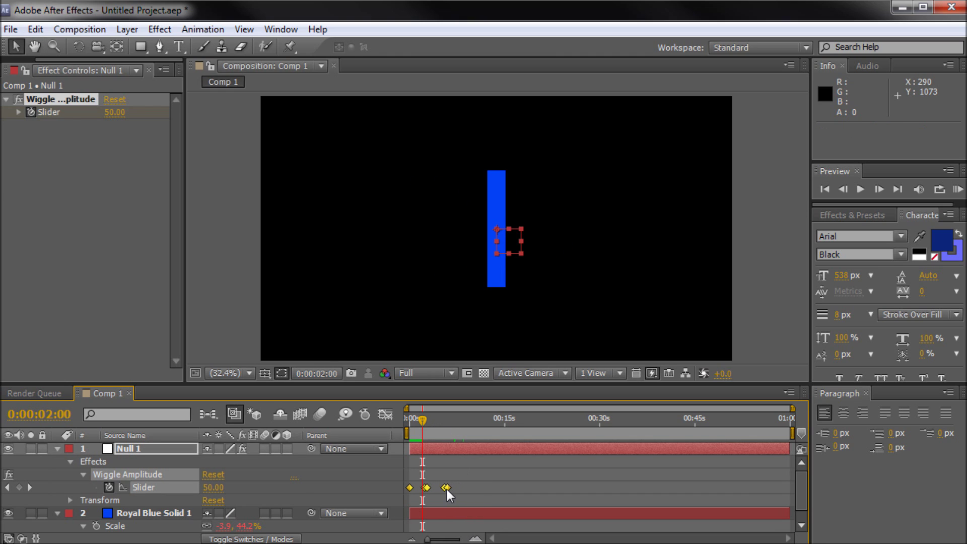
Compress the Wiggle Amplitude slider keyframes in time toward the first keyframe and play the result from 0:00:00:00.
left_click_drag(447, 489, 443, 488)
left_click(409, 419)
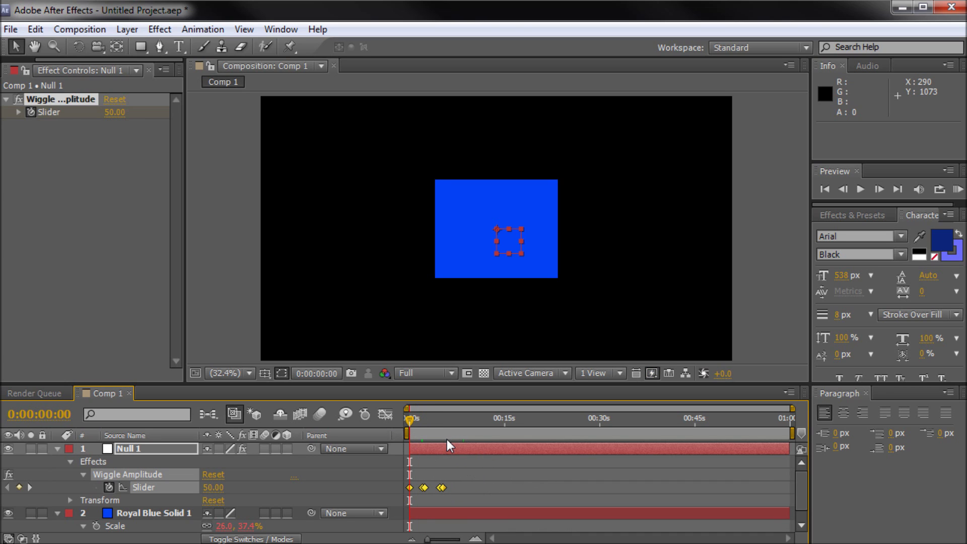
key("space")
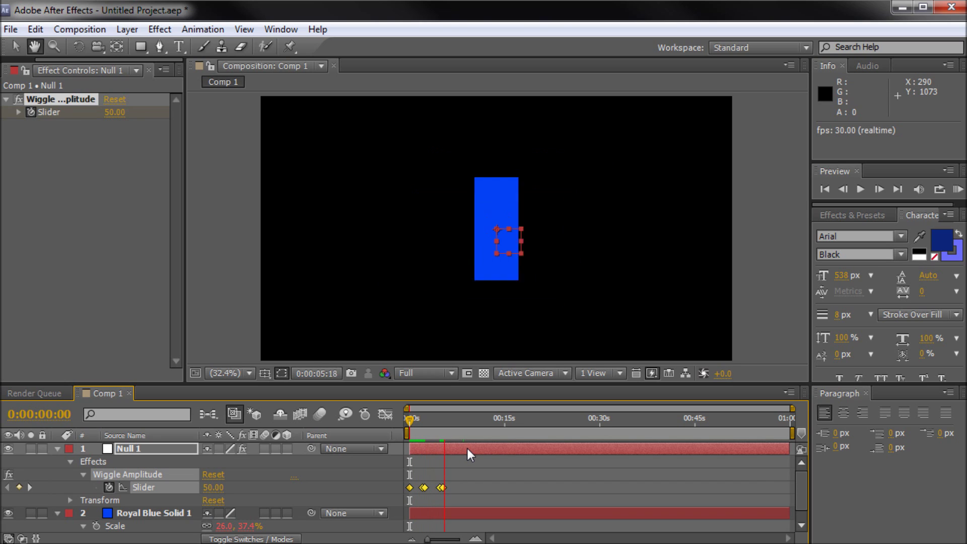
key("space")
Select Royal Blue Solid 1, return to 0:00:00:00 and highlight the frequency value 5 in its Scale wiggle expression.
scroll(463, 473, "down", 1)
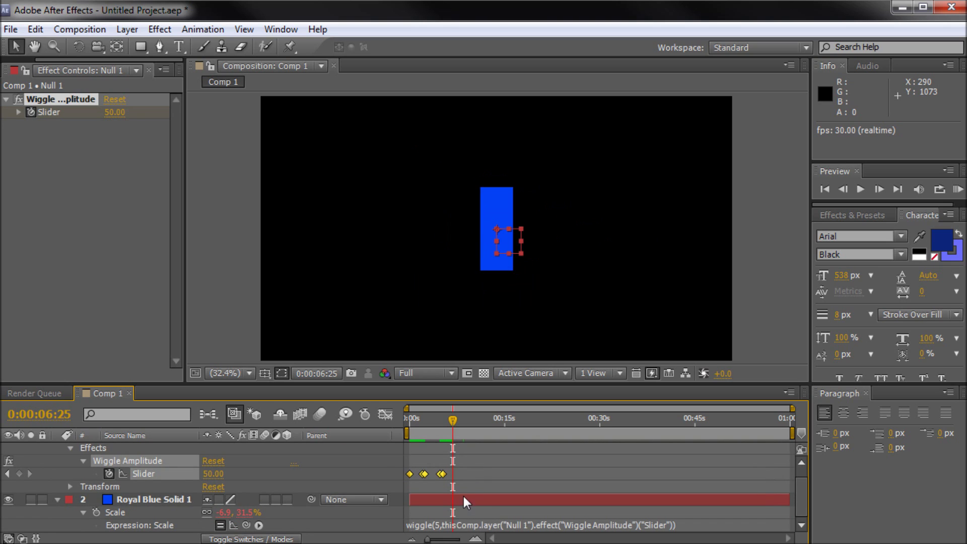
left_click(442, 501)
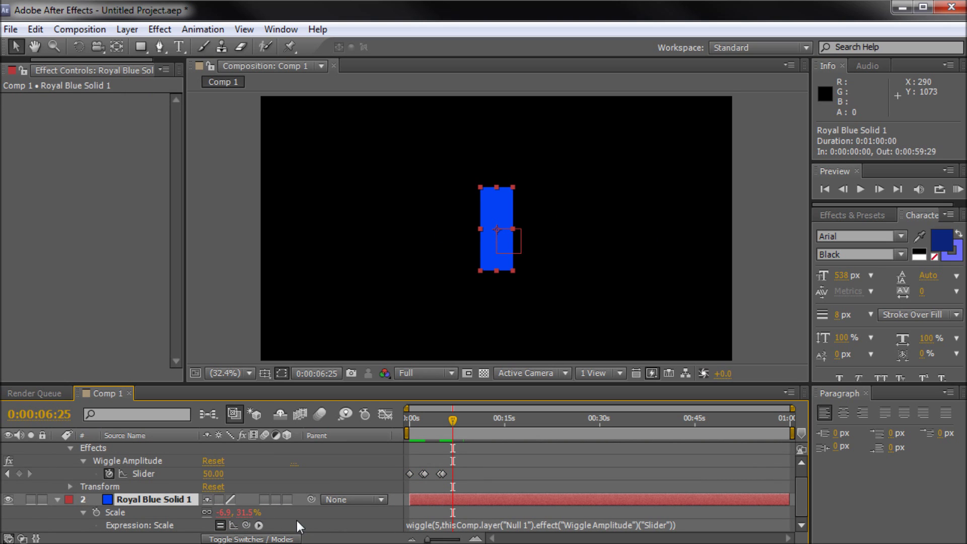
scroll(421, 510, "up", 1)
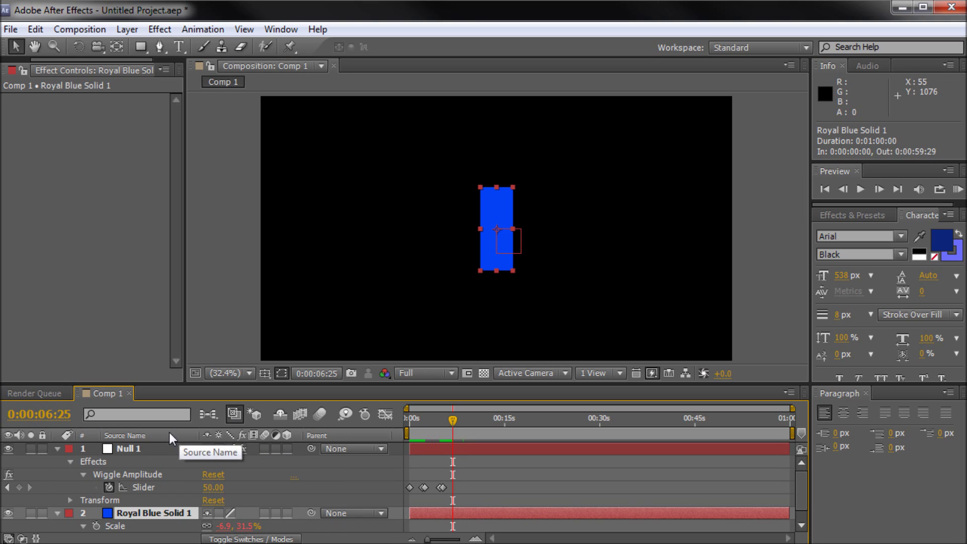
left_click_drag(451, 423, 410, 423)
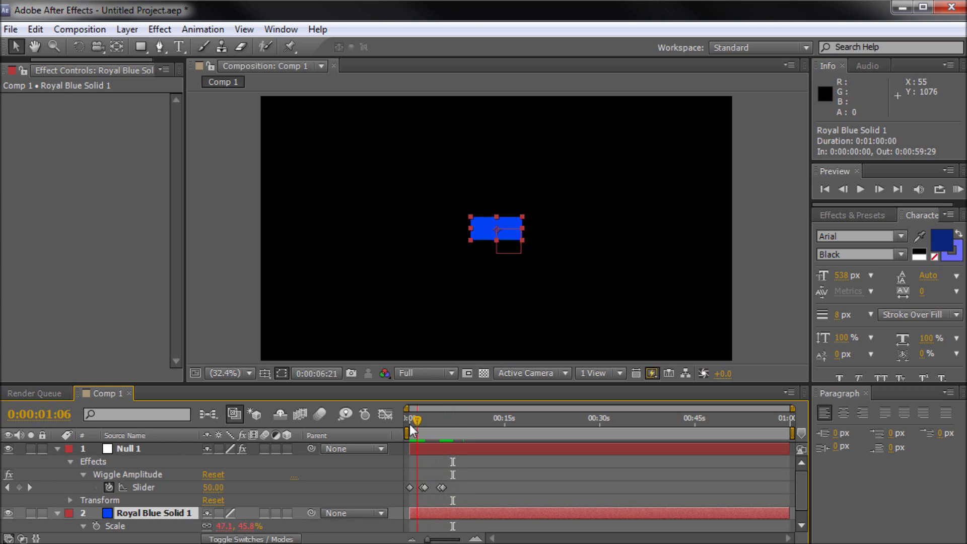
scroll(486, 488, "down", 1)
left_click(434, 525)
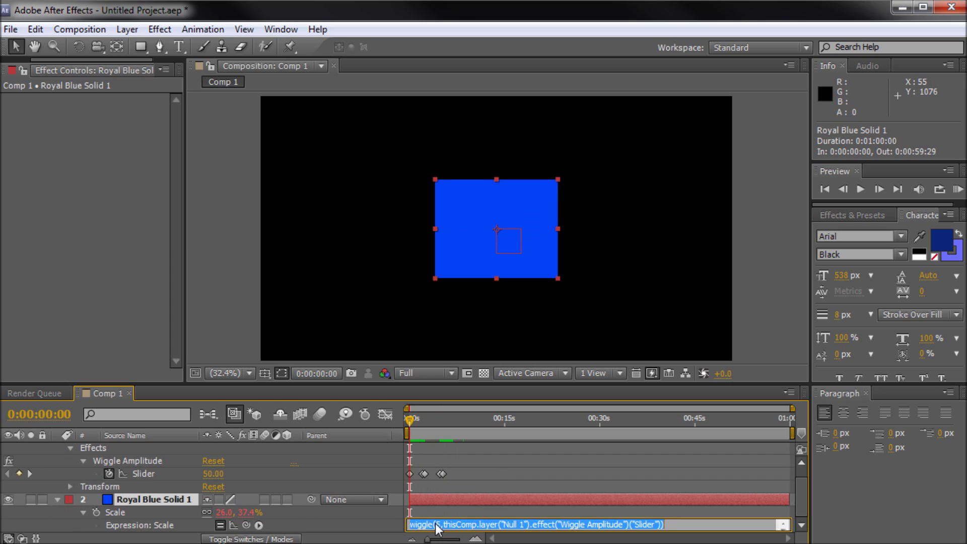
left_click(436, 525)
double_click(437, 525)
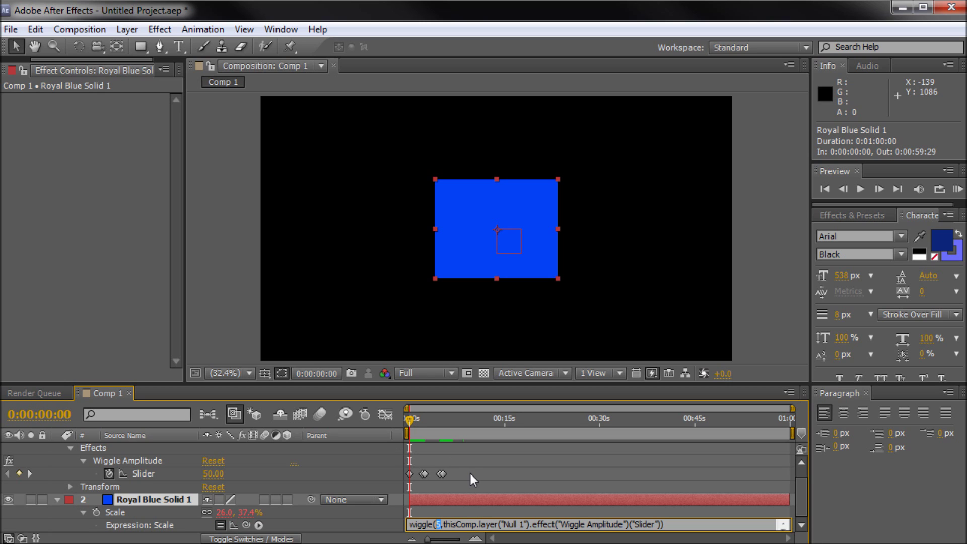
Leave the expression unedited and scrub from the start of the composition to 0:00:04:16 to review the wiggle.
scroll(456, 471, "up", 1)
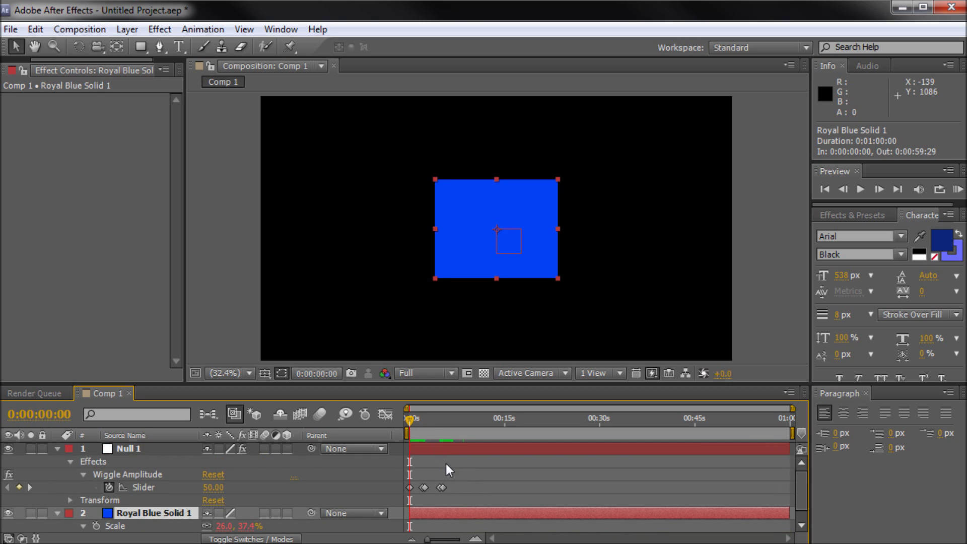
mouse_move(412, 421)
left_mouse_down()
mouse_move(443, 422)
mouse_move(406, 417)
left_mouse_up()
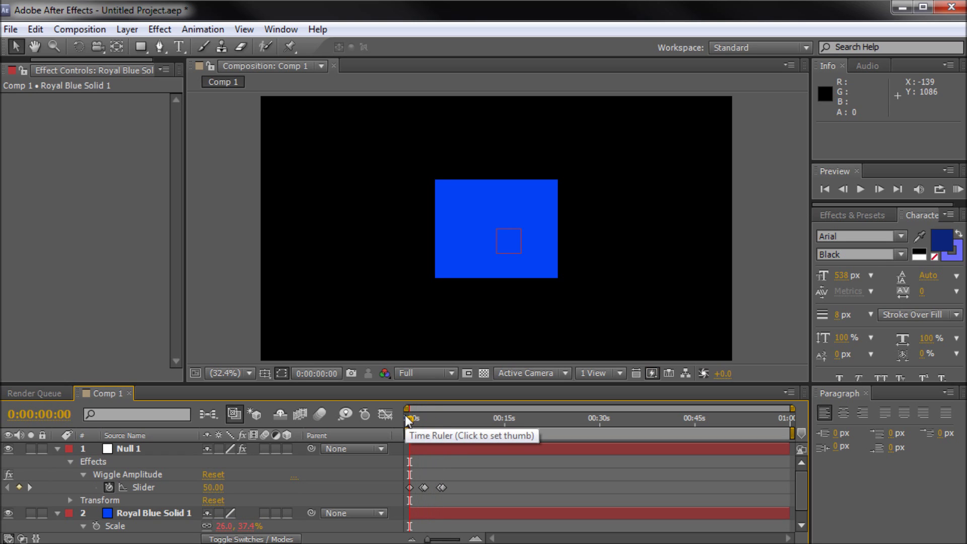
left_click_drag(405, 414, 438, 423)
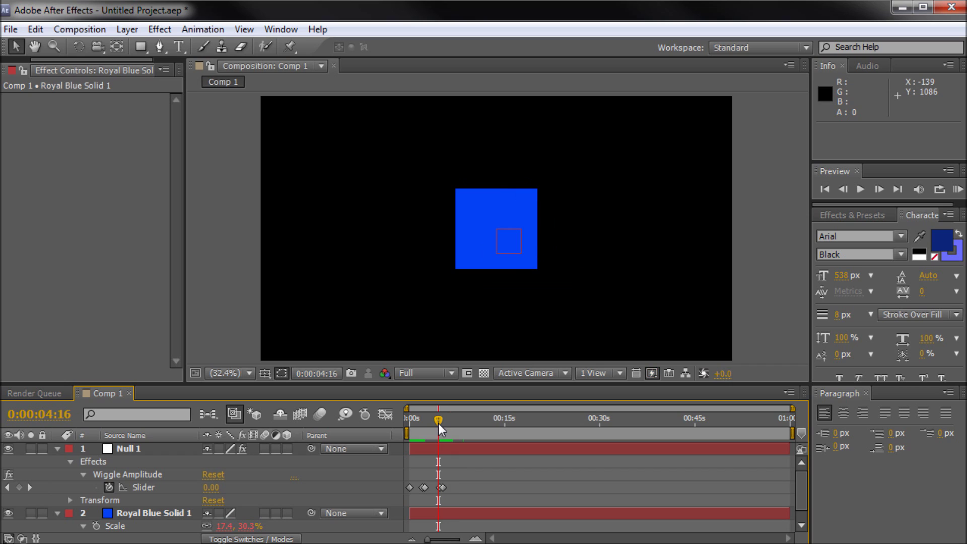